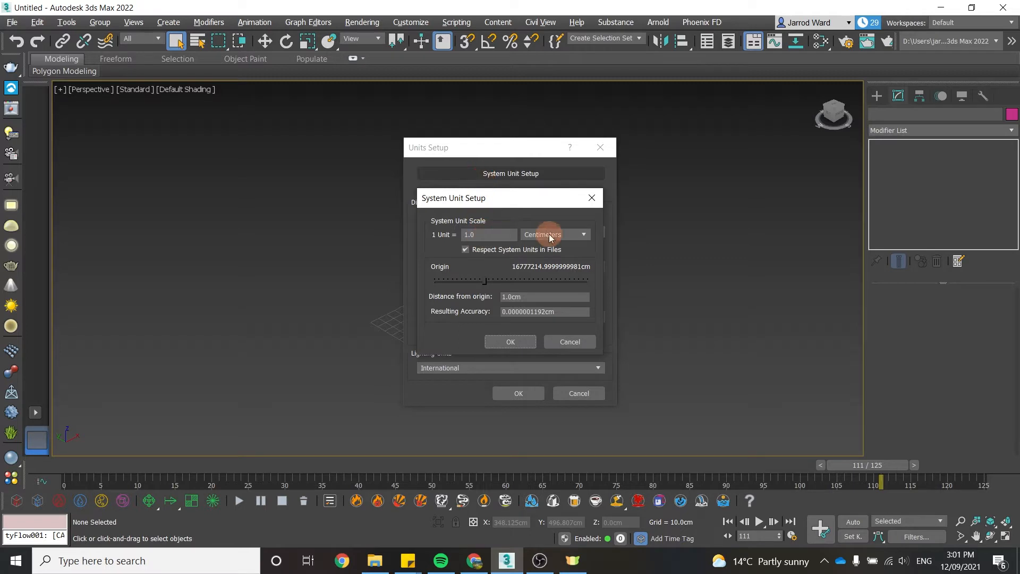
# - Confirm centimeters as both the system unit and the metric display unit
pyautogui.click(522, 342)
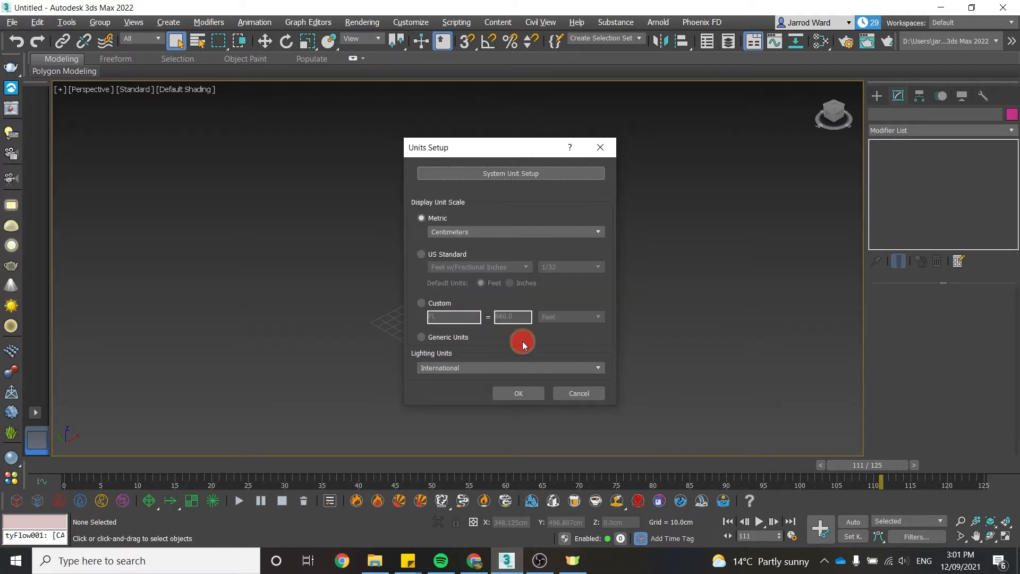
pyautogui.click(537, 396)
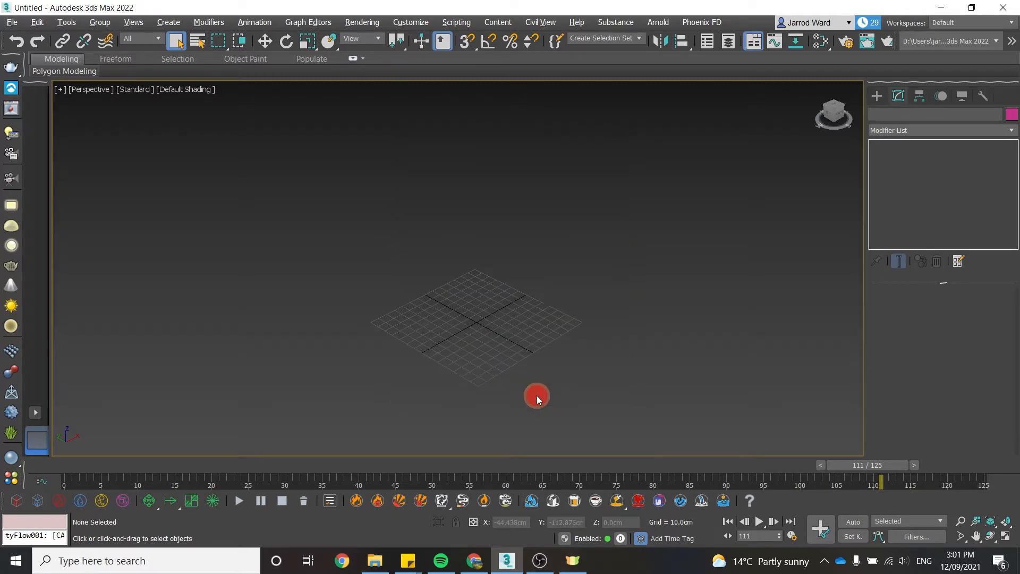
# - Create a plane over the home grid and set its length and width to 250 cm
pyautogui.click(879, 97)
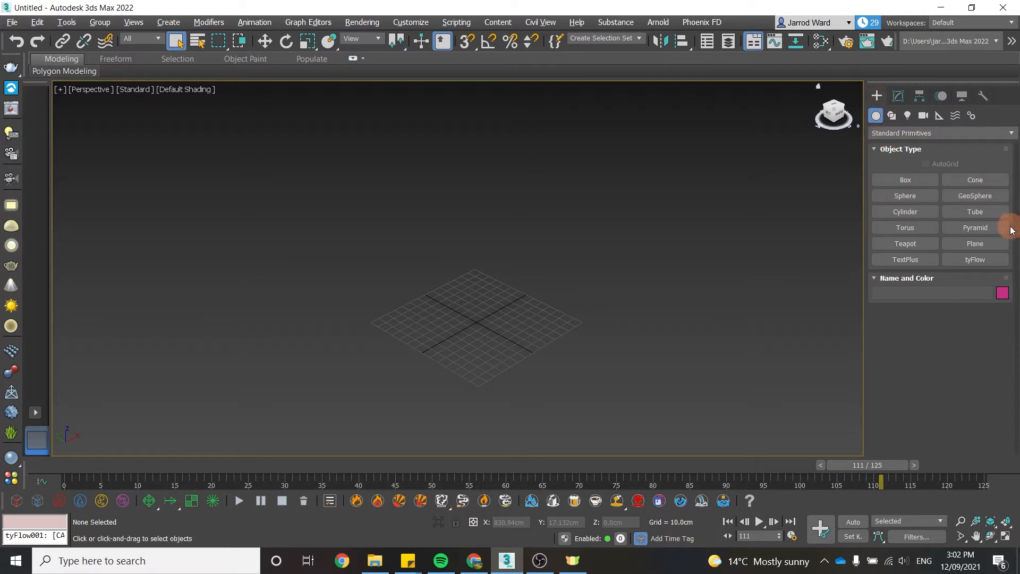
pyautogui.click(991, 242)
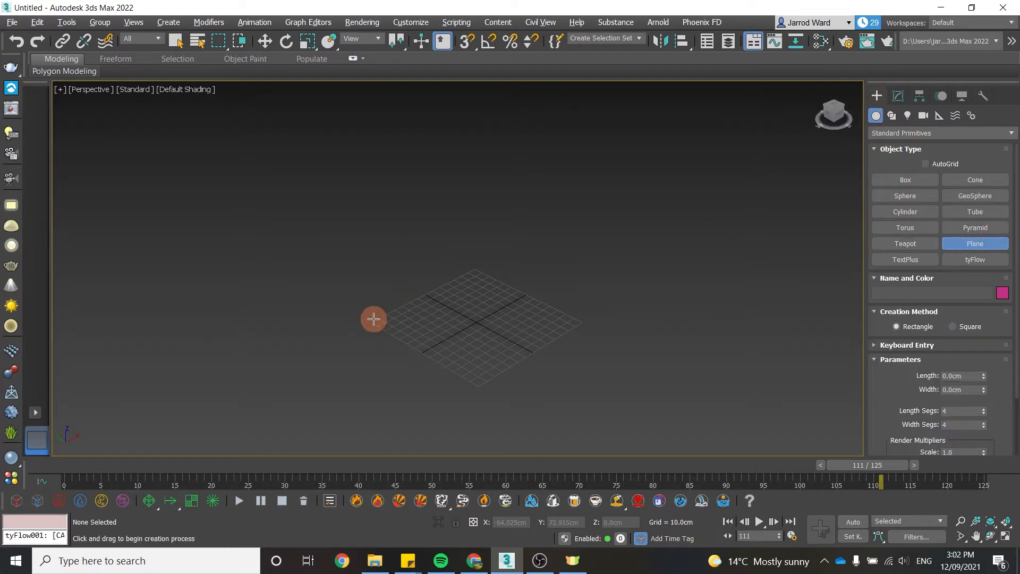
pyautogui.moveTo(374, 320); pyautogui.dragTo(667, 324)
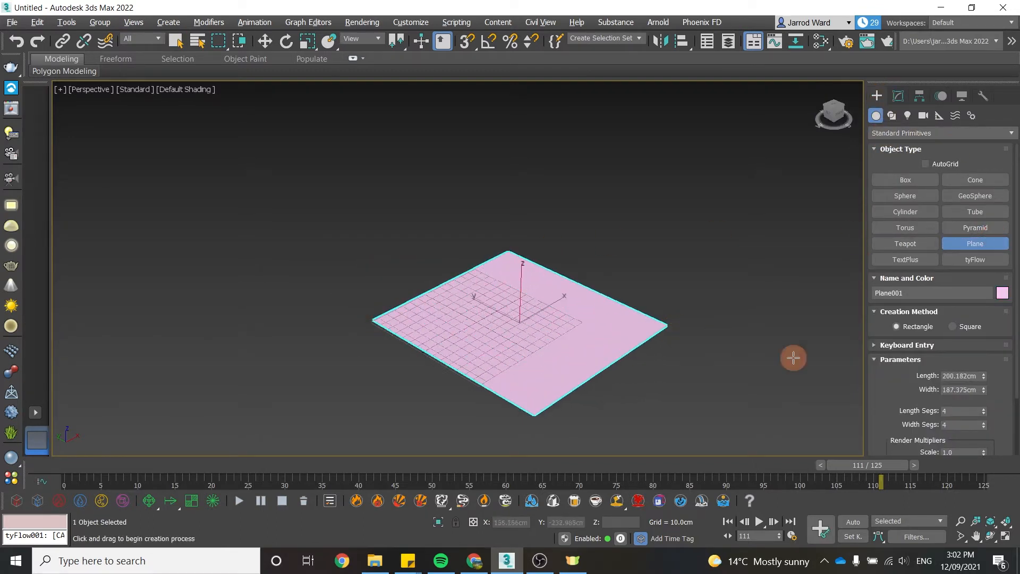
pyautogui.doubleClick(976, 375)
pyautogui.write('250')
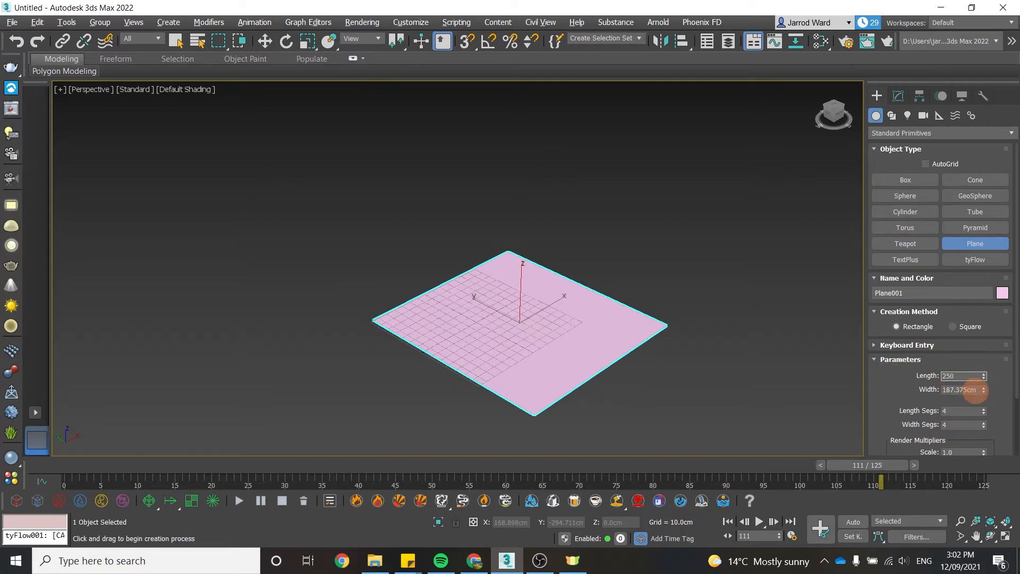
pyautogui.doubleClick(975, 390)
pyautogui.write('250')
pyautogui.click(960, 407)
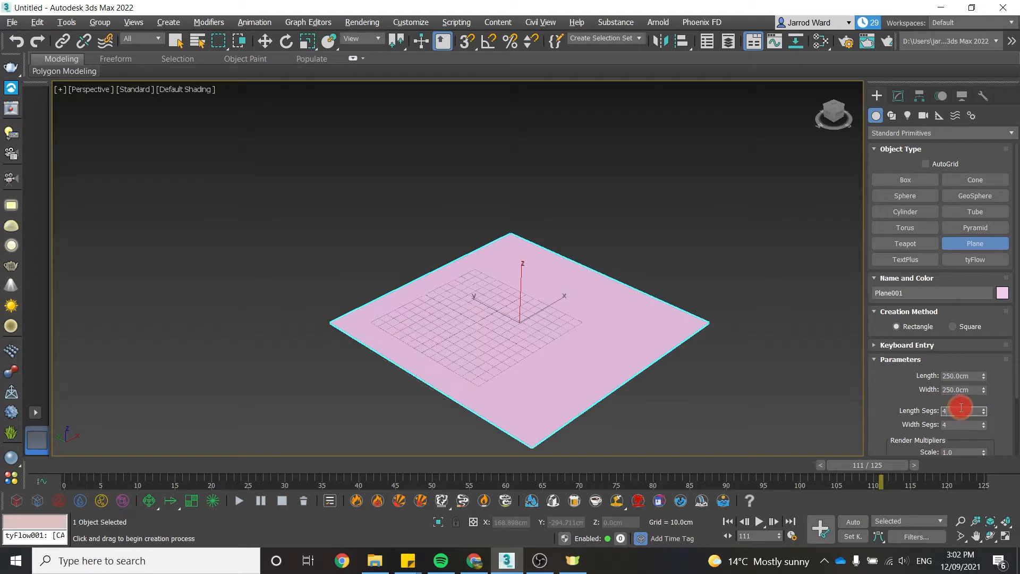
pyautogui.rightClick(643, 386)
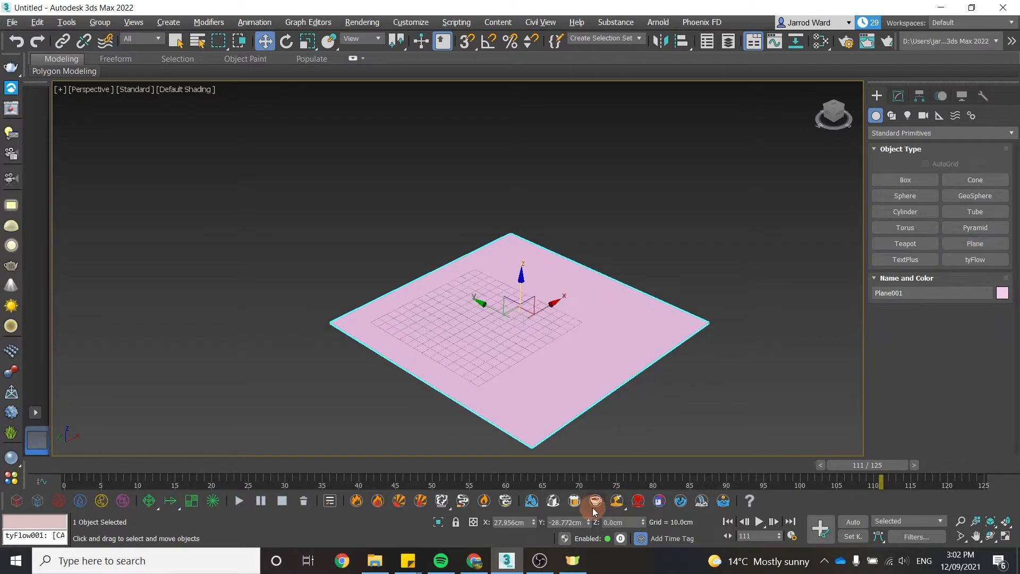
# - Centre the plane at X 0 and Y 0 and change its object color to grey
pyautogui.rightClick(533, 522)
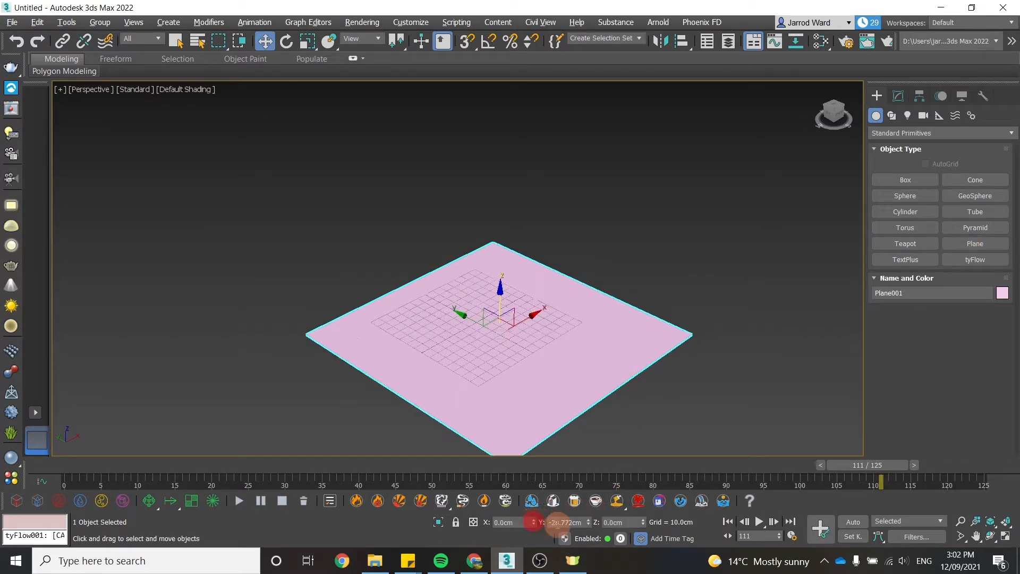
pyautogui.rightClick(588, 522)
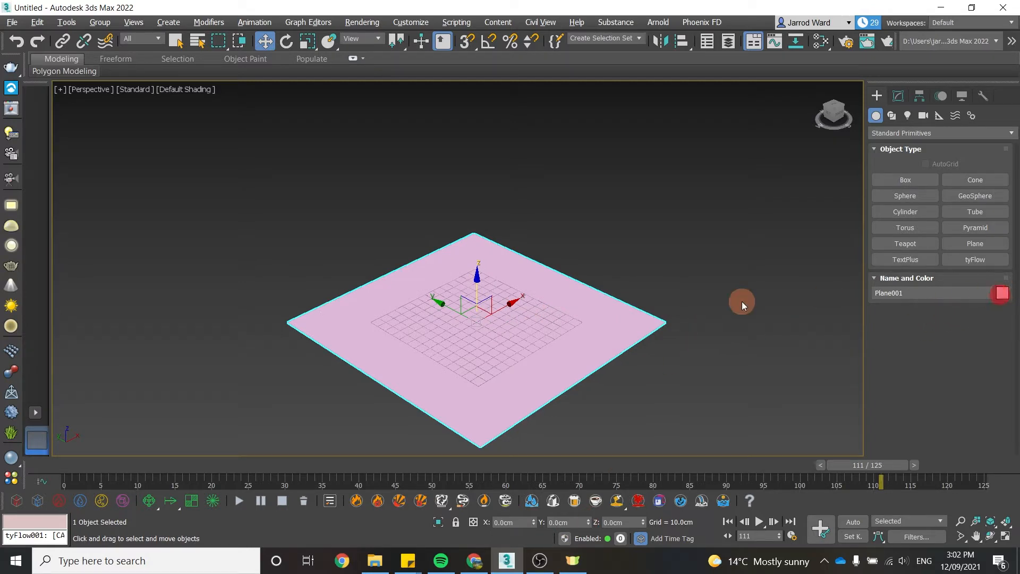
pyautogui.moveTo(0, 212); pyautogui.dragTo(213, 121)
pyautogui.click(338, 283)
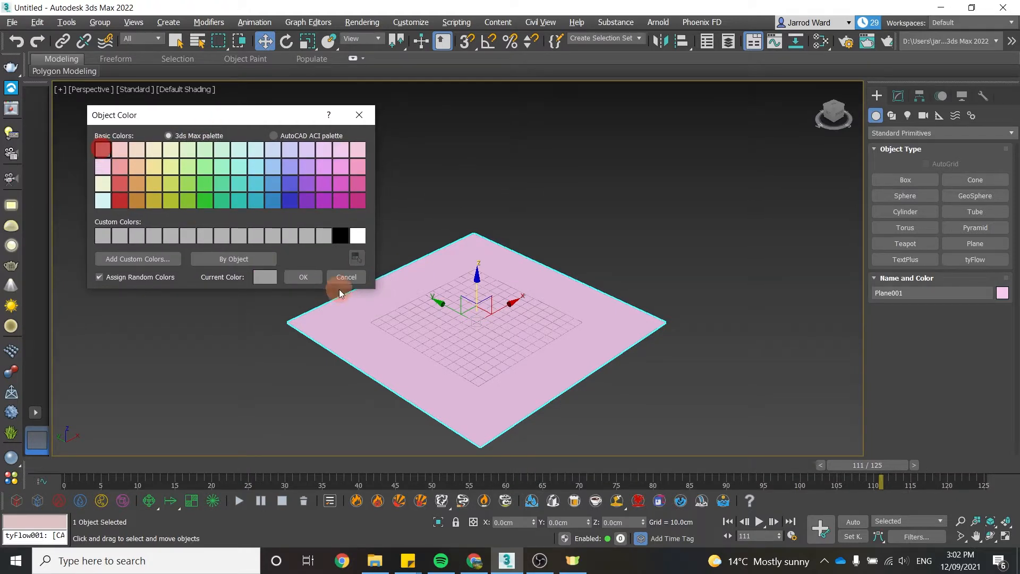
pyautogui.click(304, 277)
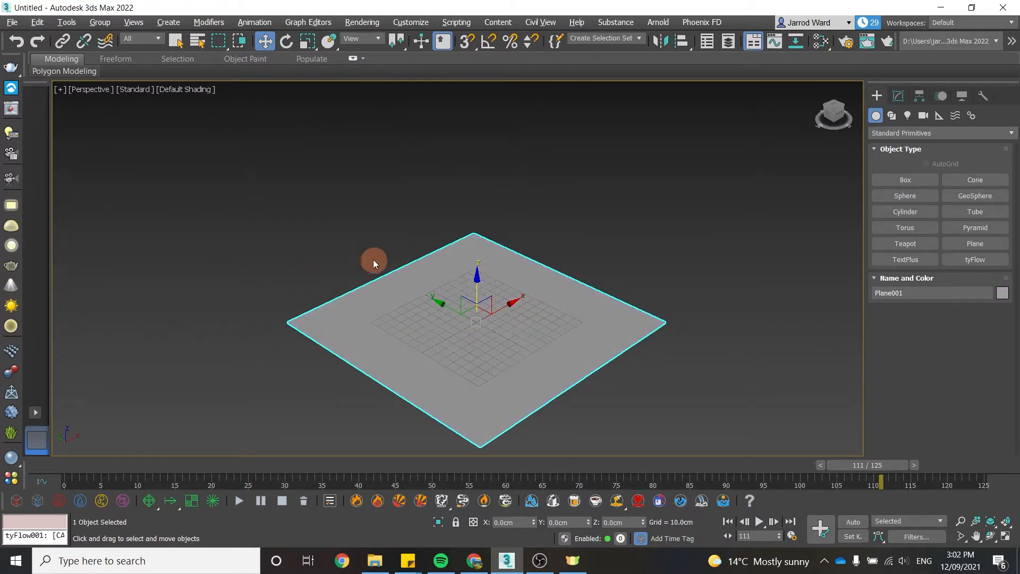
# - Create a tyFlow object beside the plane and open its editor
pyautogui.click(976, 262)
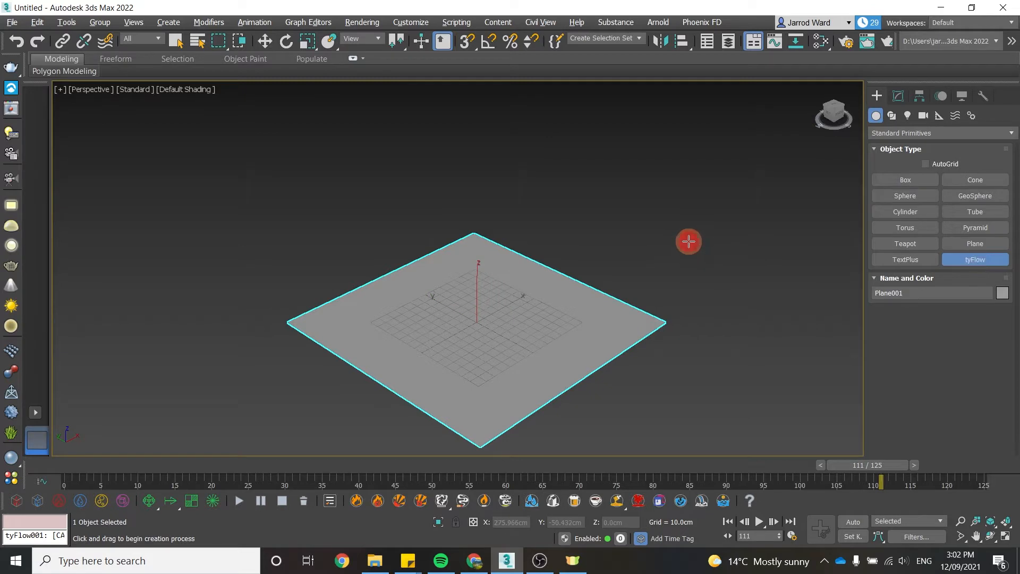
pyautogui.moveTo(687, 239); pyautogui.dragTo(723, 258)
pyautogui.click(900, 97)
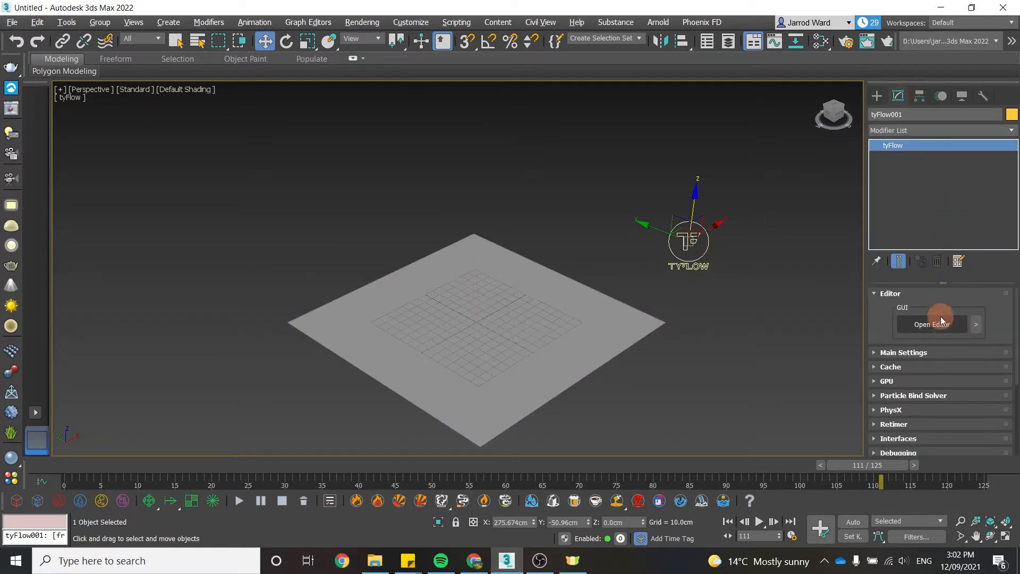
pyautogui.click(939, 324)
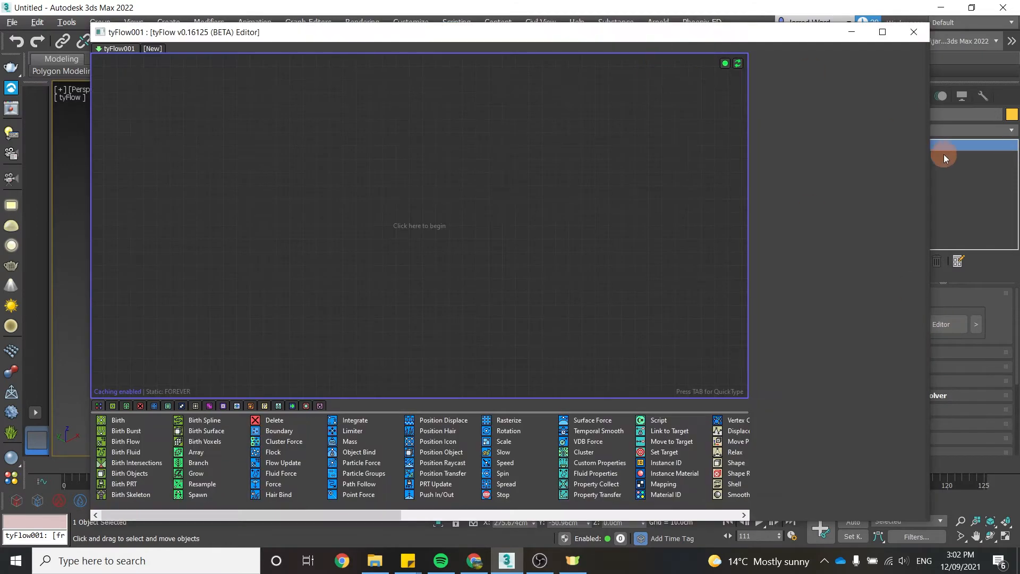
# - Narrow the tyFlow editor window and arrange it so the plane and tyFlow icon stay visible beside it
pyautogui.moveTo(933, 155); pyautogui.dragTo(582, 154)
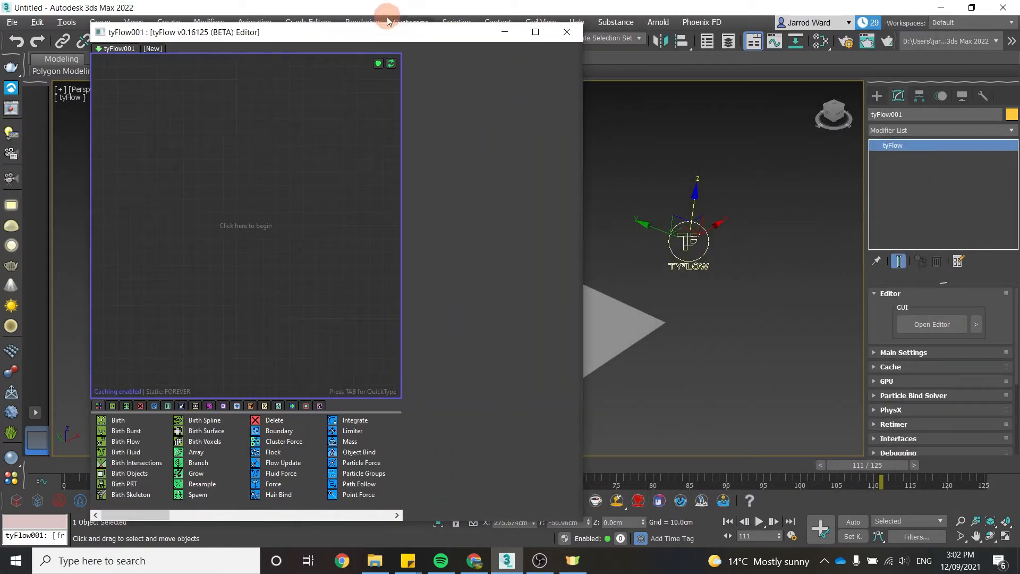
pyautogui.moveTo(395, 33); pyautogui.dragTo(361, 30)
pyautogui.moveTo(604, 180); pyautogui.dragTo(742, 173, button='middle')
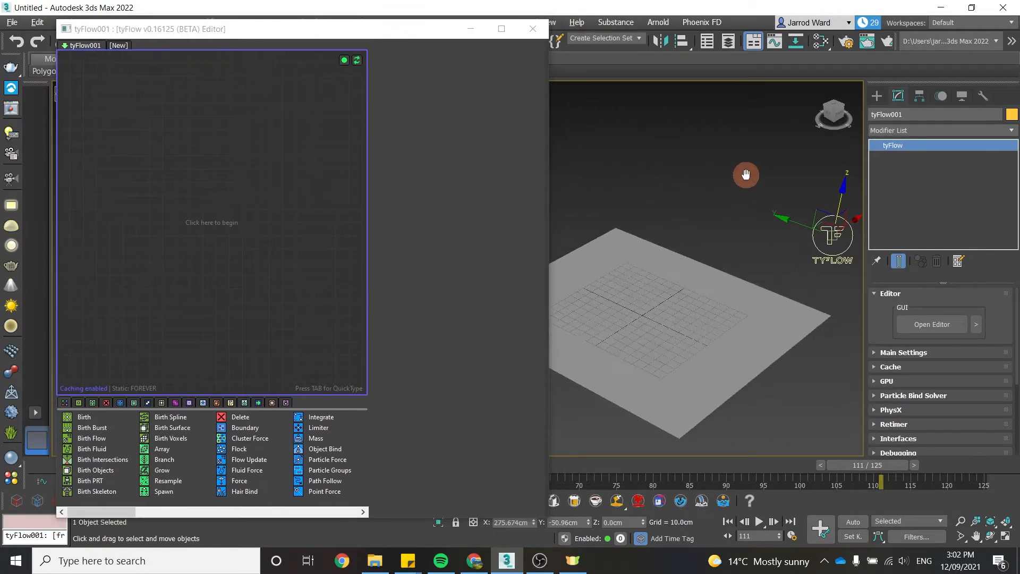
# - Add a Birth operator as a new event in the flow and set its total to 5000 particles
pyautogui.moveTo(89, 417); pyautogui.dragTo(139, 387)
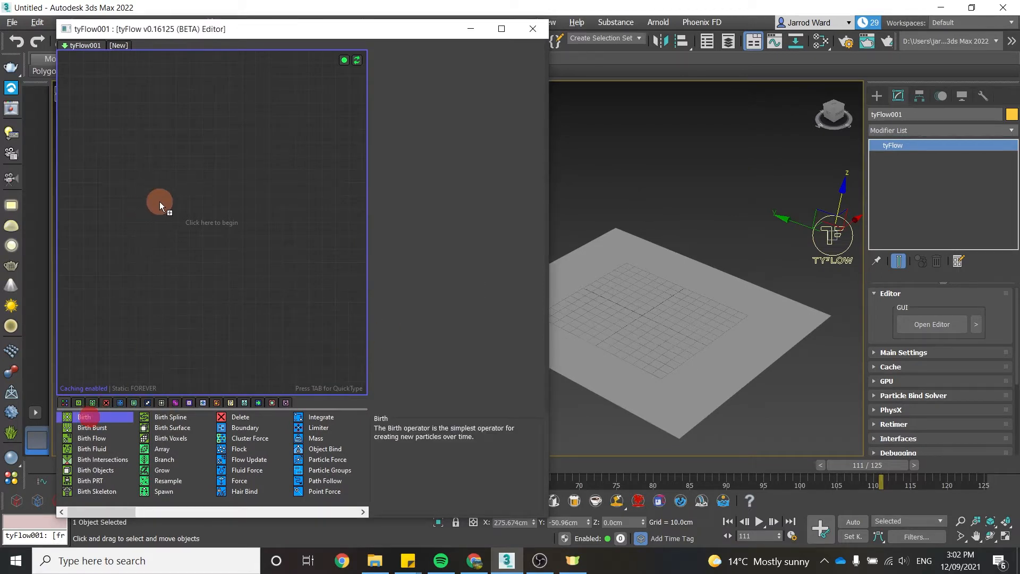
pyautogui.moveTo(154, 139); pyautogui.dragTo(155, 142)
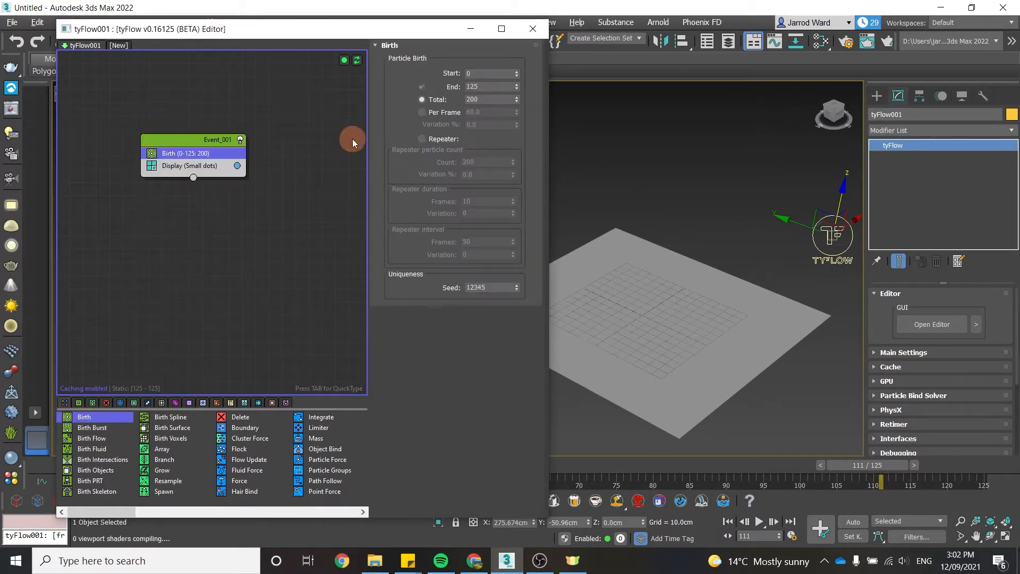
pyautogui.click(485, 97)
pyautogui.moveTo(488, 98); pyautogui.dragTo(380, 101)
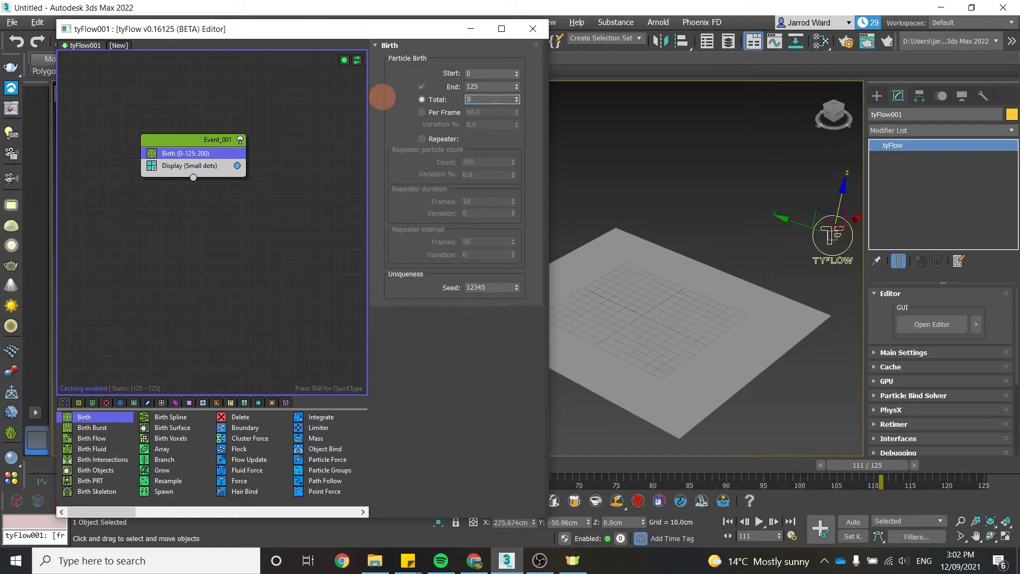
pyautogui.write('5000')
pyautogui.click(488, 85)
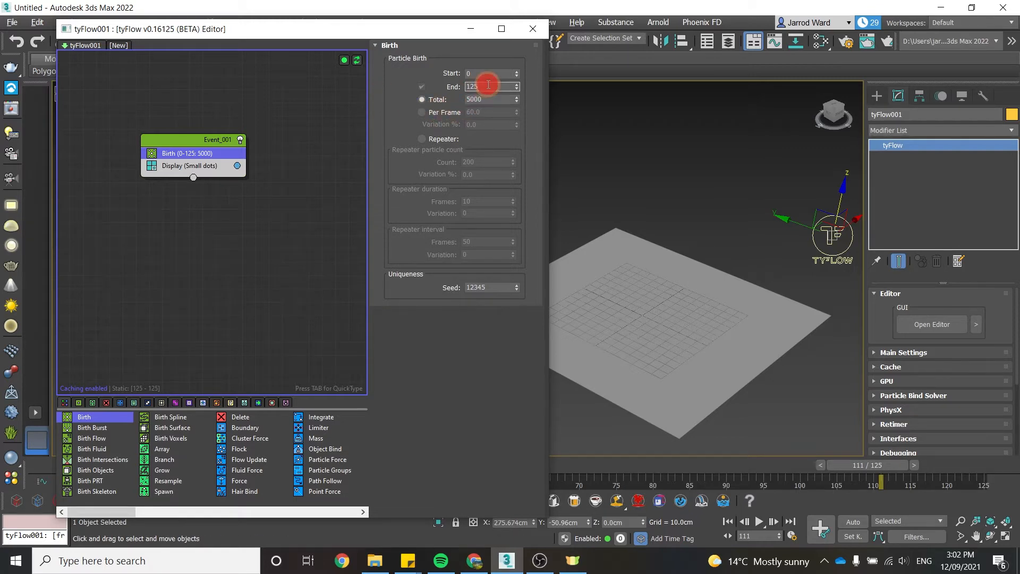
# - Set the animation's frame rate to Custom at 25 FPS in the time configuration
pyautogui.click(792, 536)
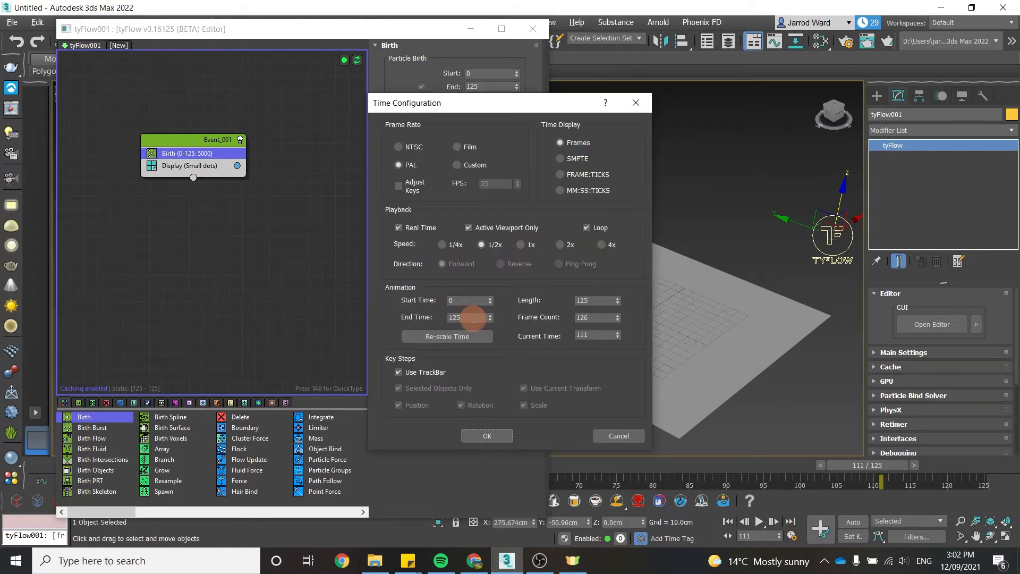
pyautogui.click(473, 167)
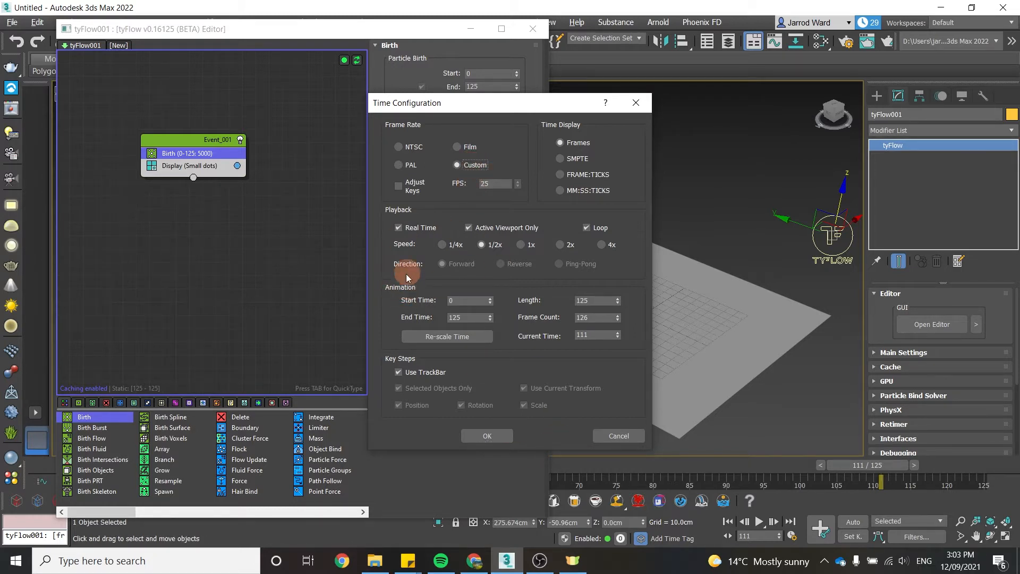
pyautogui.click(486, 435)
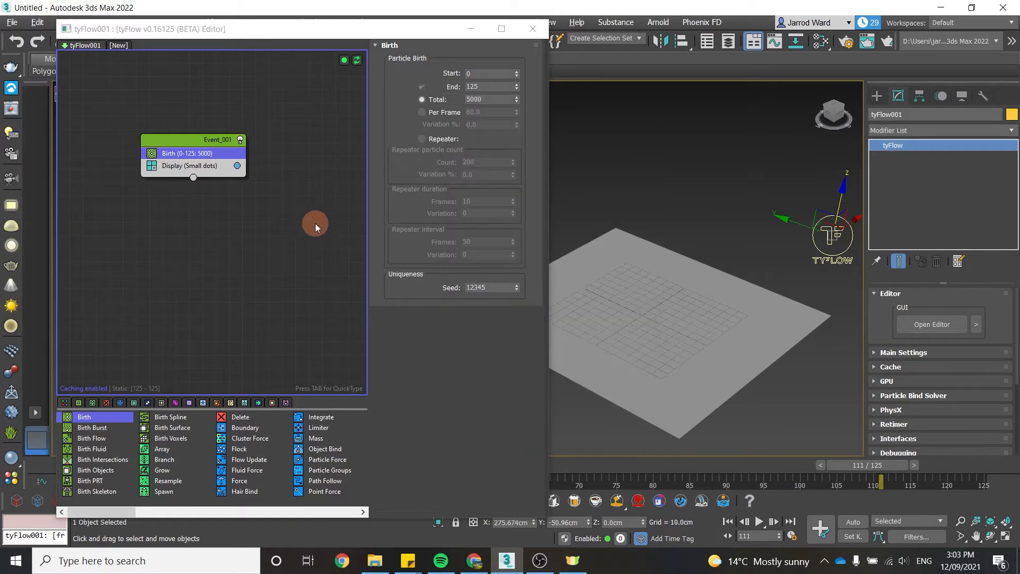
# - Add a Position Icon operator between Birth and Display in the event and create a new icon for it
pyautogui.click(194, 152)
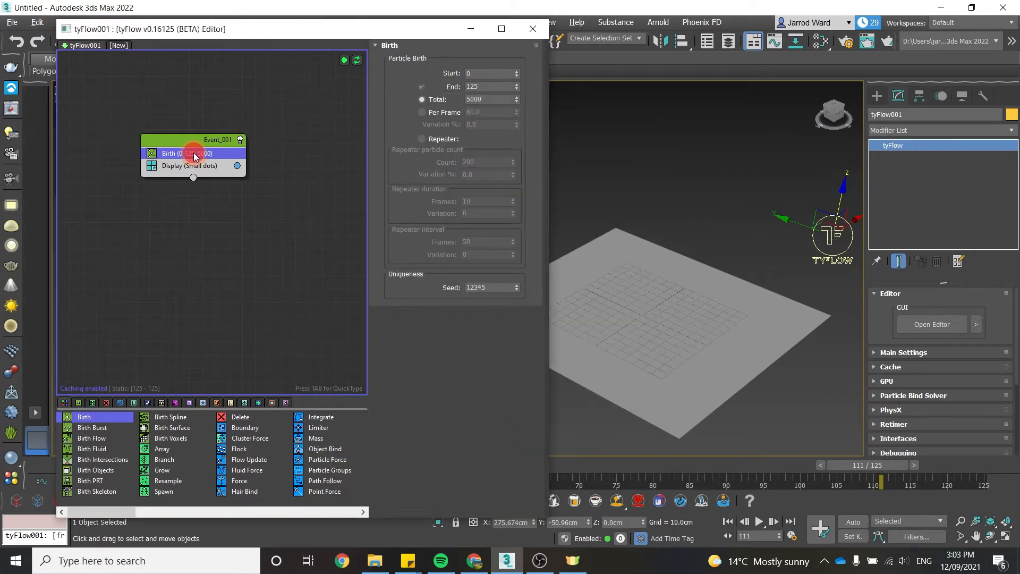
pyautogui.moveTo(116, 509); pyautogui.dragTo(148, 513)
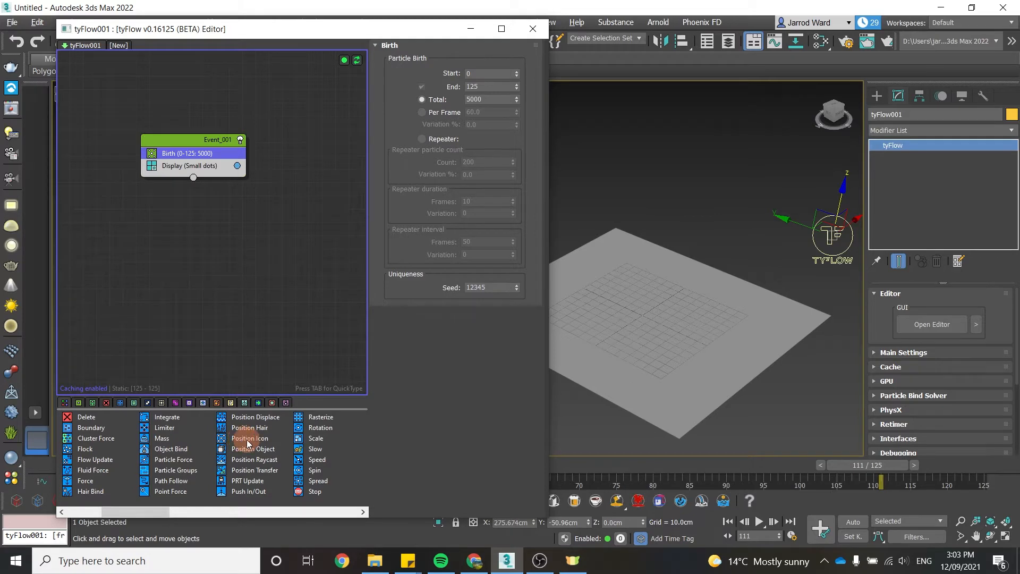
pyautogui.moveTo(247, 441); pyautogui.dragTo(203, 241)
pyautogui.moveTo(186, 164); pyautogui.dragTo(186, 164)
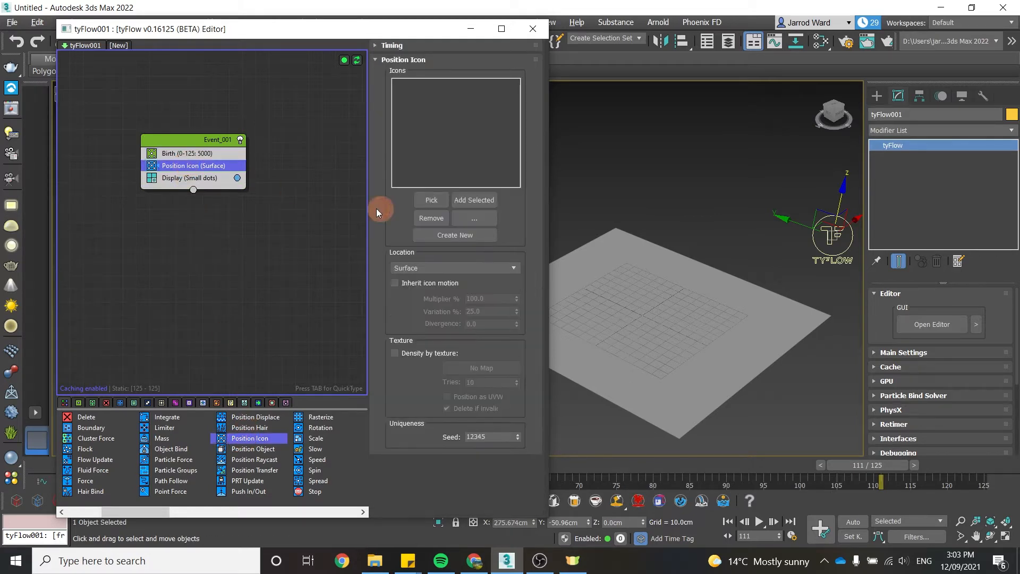
pyautogui.click(477, 236)
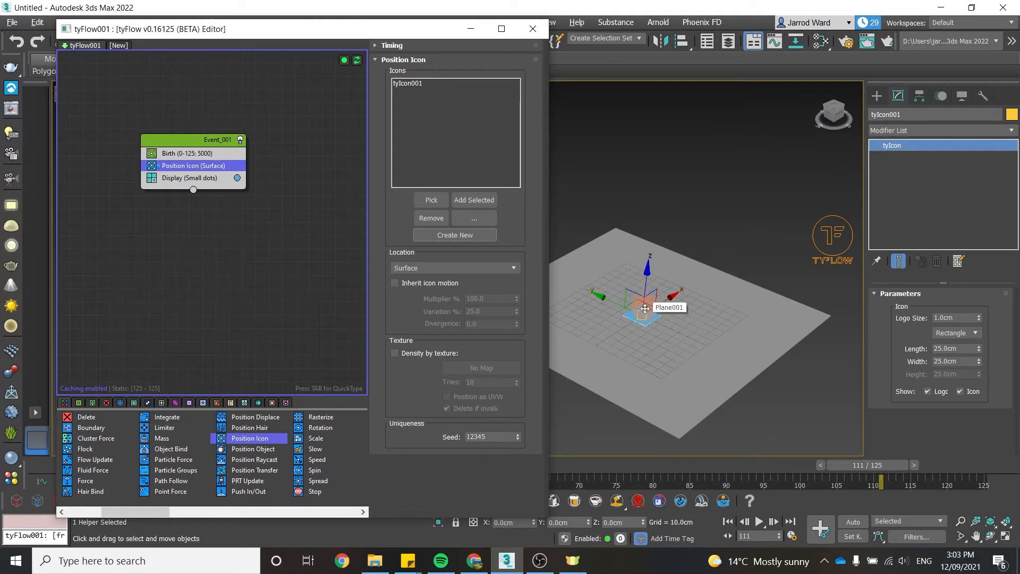
# - Set the new position icon's length and width to 200 cm
pyautogui.click(968, 348)
pyautogui.doubleClick(968, 347)
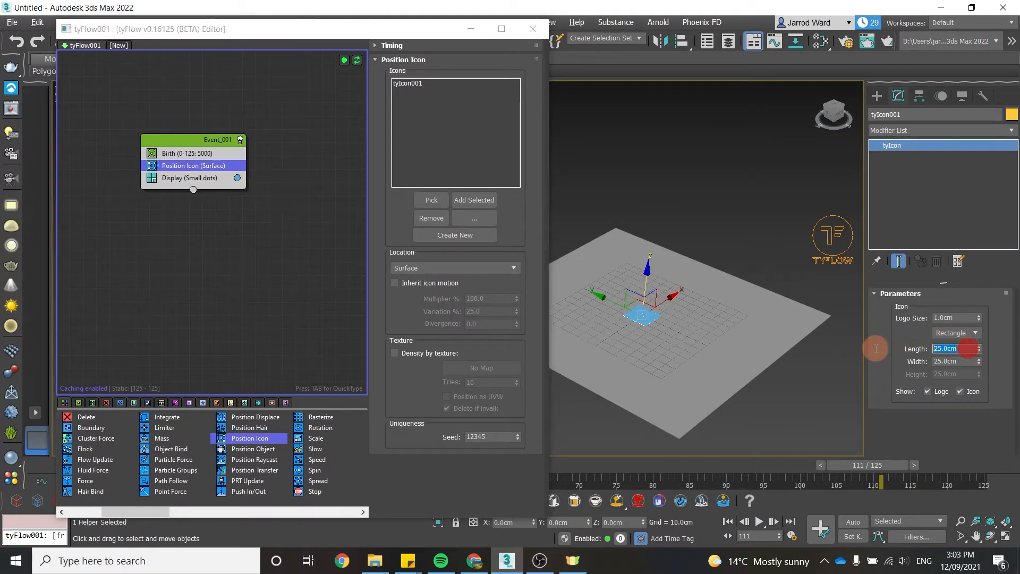
pyautogui.write('200')
pyautogui.doubleClick(961, 361)
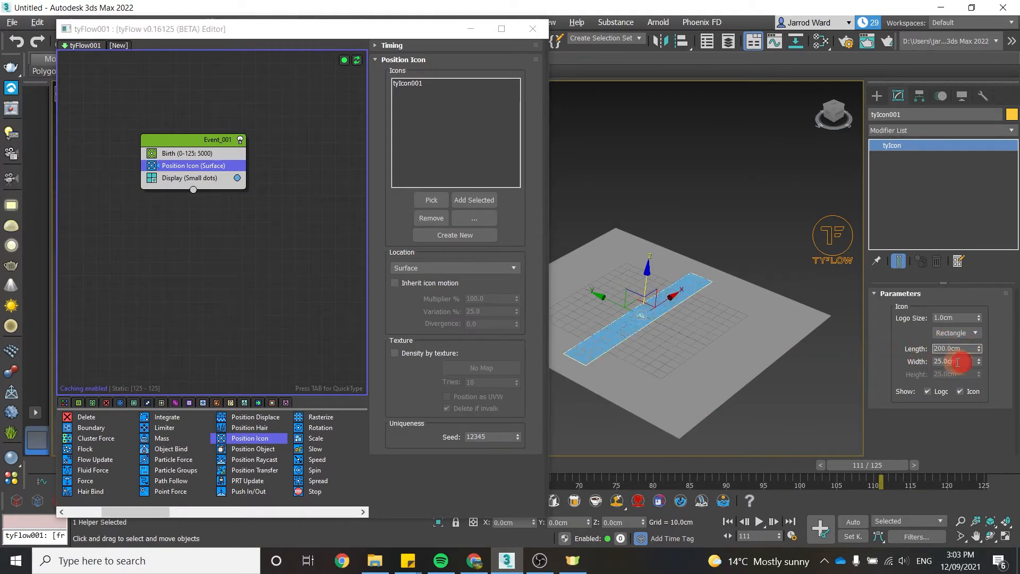
pyautogui.write('200')
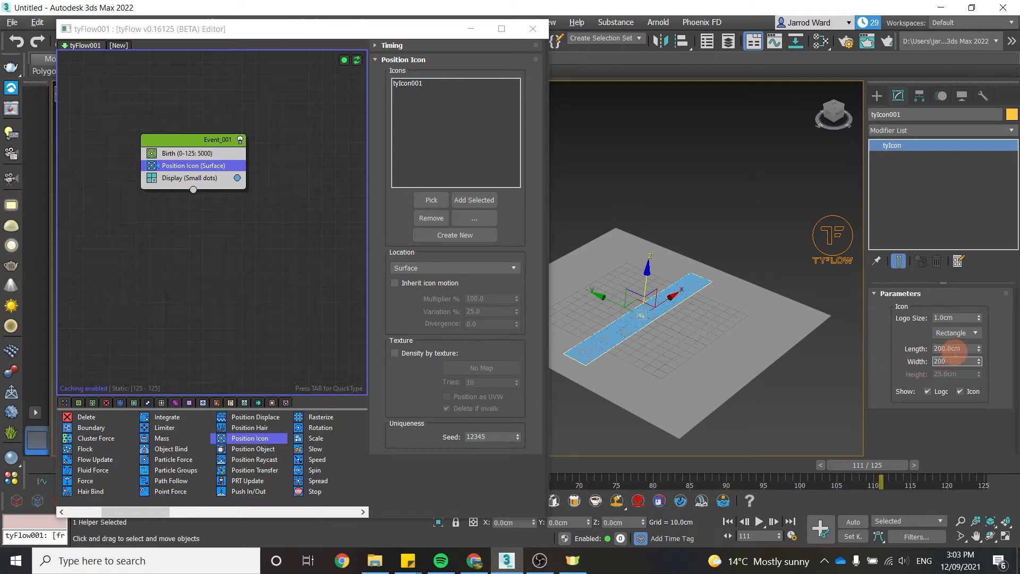
pyautogui.doubleClick(955, 349)
pyautogui.click(710, 317)
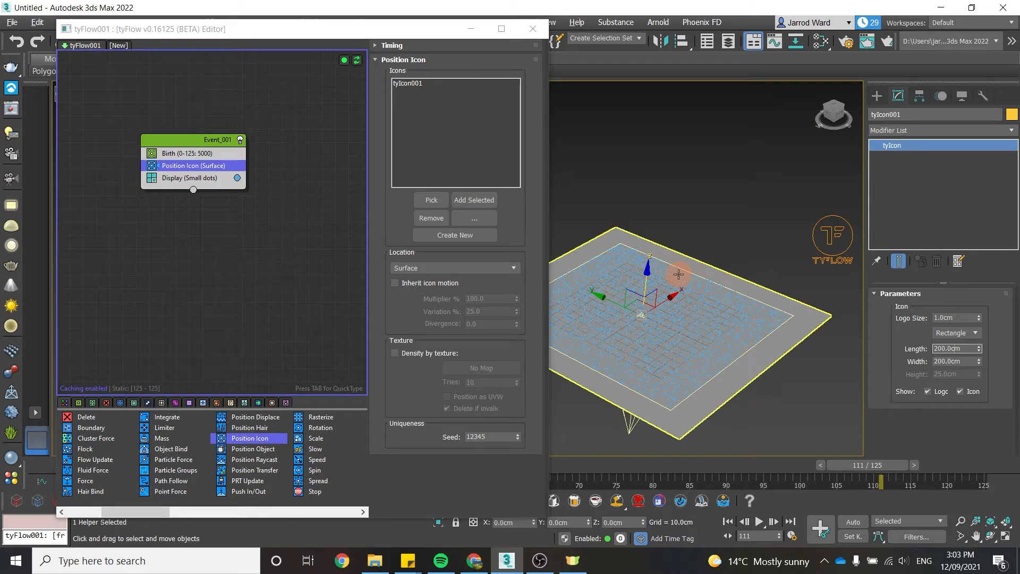
# - Raise the position icon about 192 cm straight up above the plane
pyautogui.scroll(-2, 669, 273)
pyautogui.moveTo(656, 256); pyautogui.dragTo(681, 138)
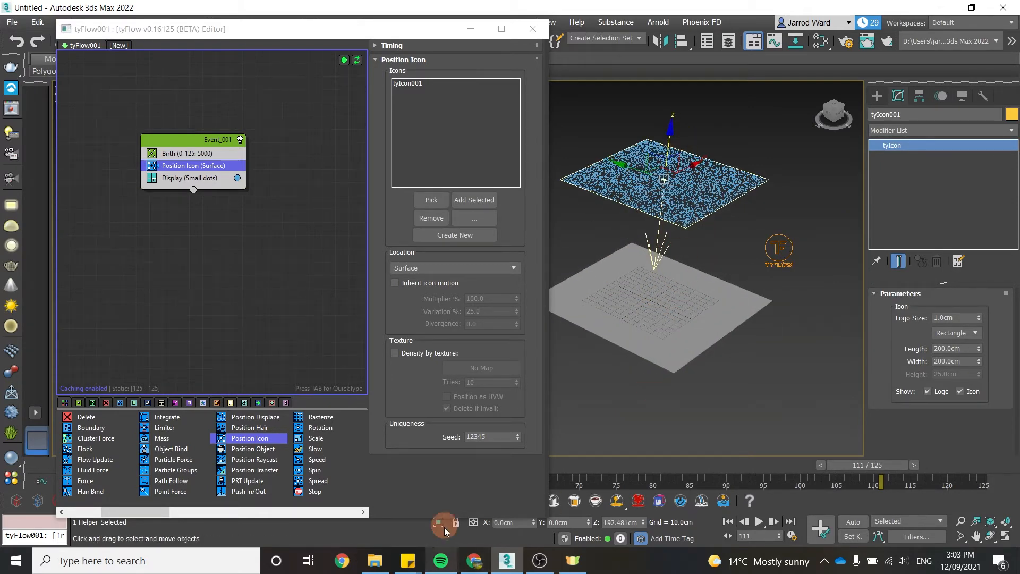
# - Shorten the tyFlow editor window to uncover the timeline and move the animation to frame 0
pyautogui.moveTo(415, 519); pyautogui.dragTo(414, 431)
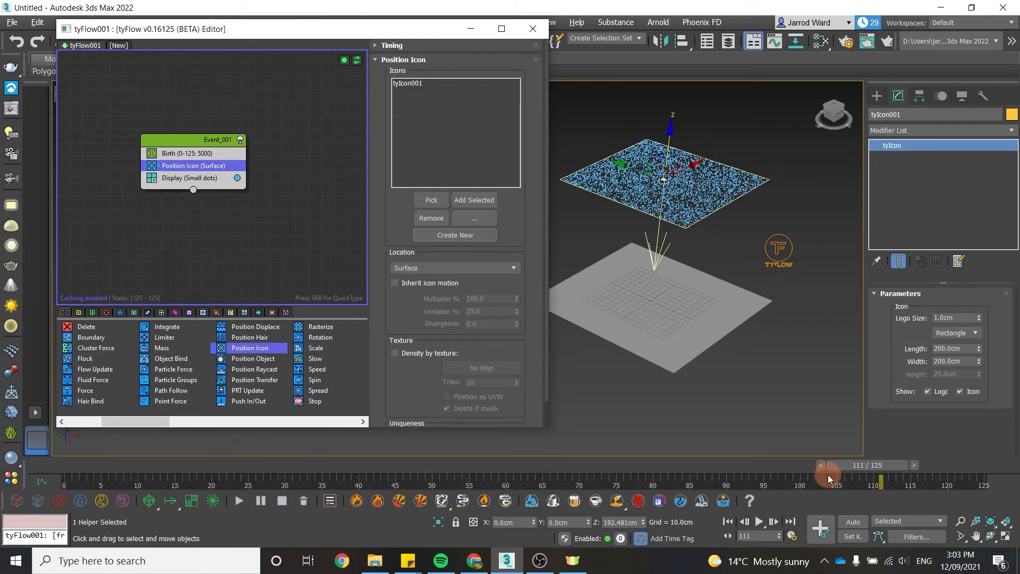
pyautogui.moveTo(871, 466); pyautogui.dragTo(60, 480)
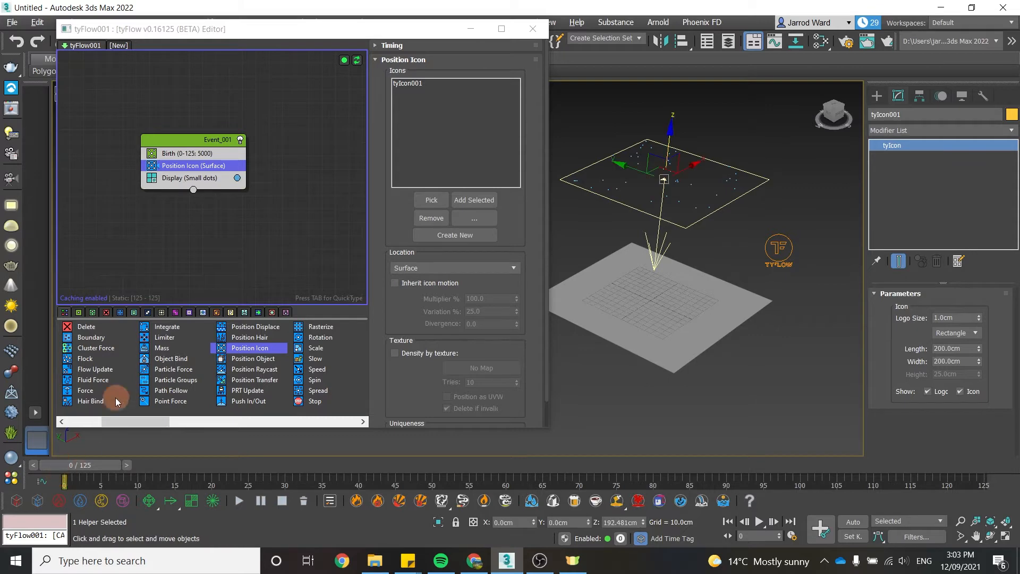
# - Add a Speed operator between Position Icon and Display in the event
pyautogui.click(203, 168)
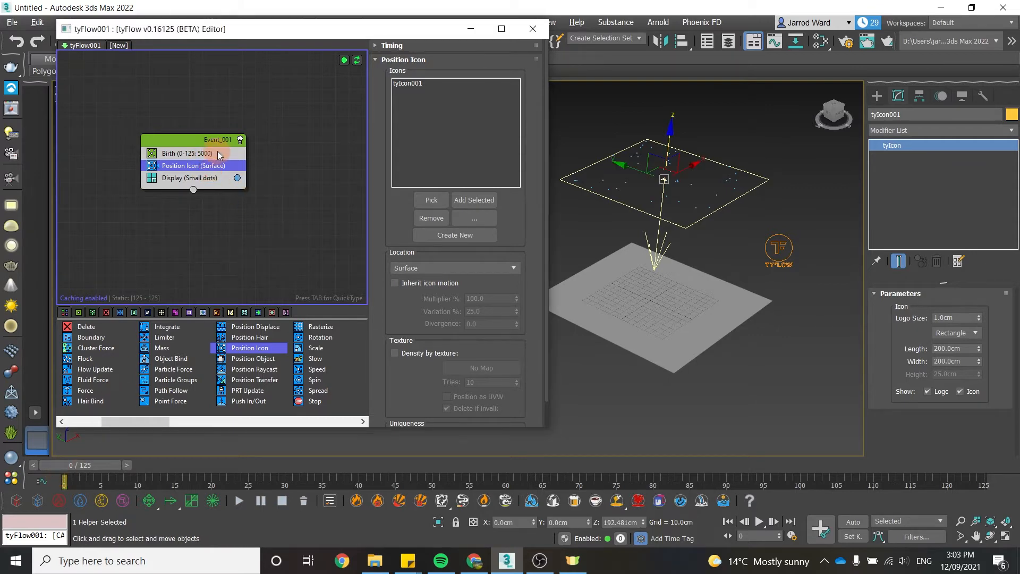
pyautogui.press('Tab')
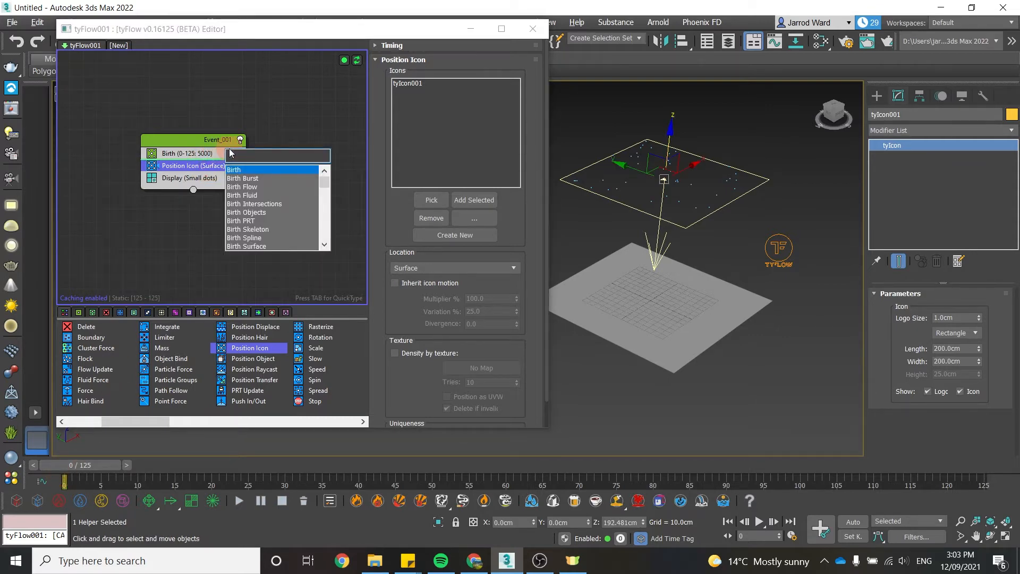
pyautogui.write('speed')
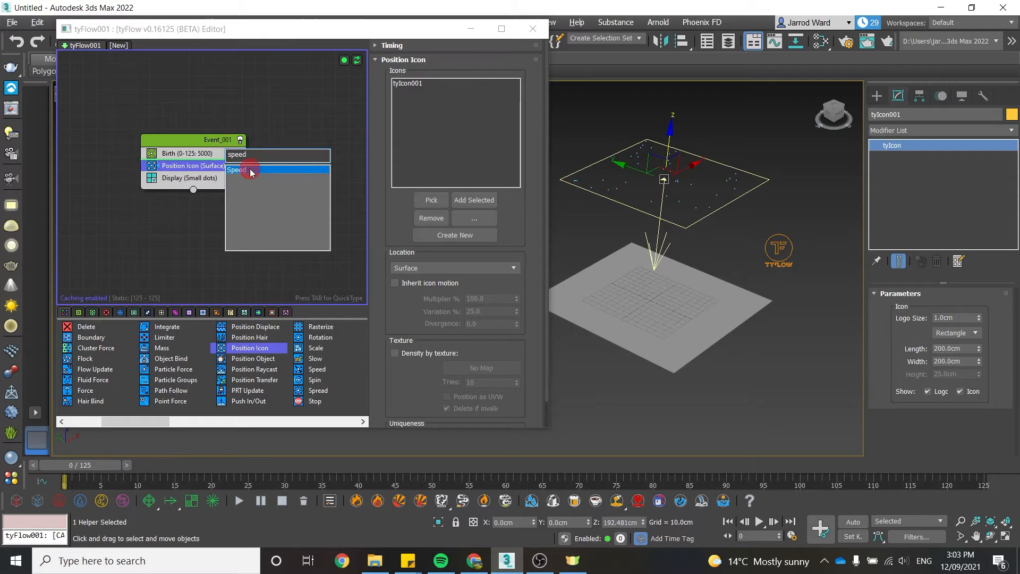
pyautogui.click(251, 171)
pyautogui.moveTo(217, 175); pyautogui.dragTo(212, 184)
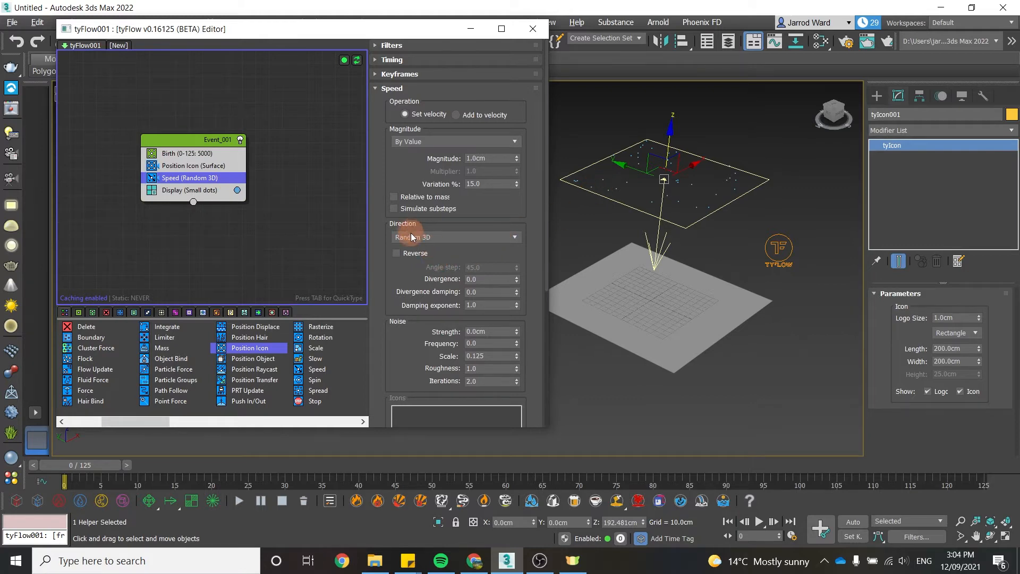
pyautogui.moveTo(98, 468)
pyautogui.mouseDown()
pyautogui.moveTo(547, 467)
pyautogui.moveTo(91, 466)
pyautogui.mouseUp()
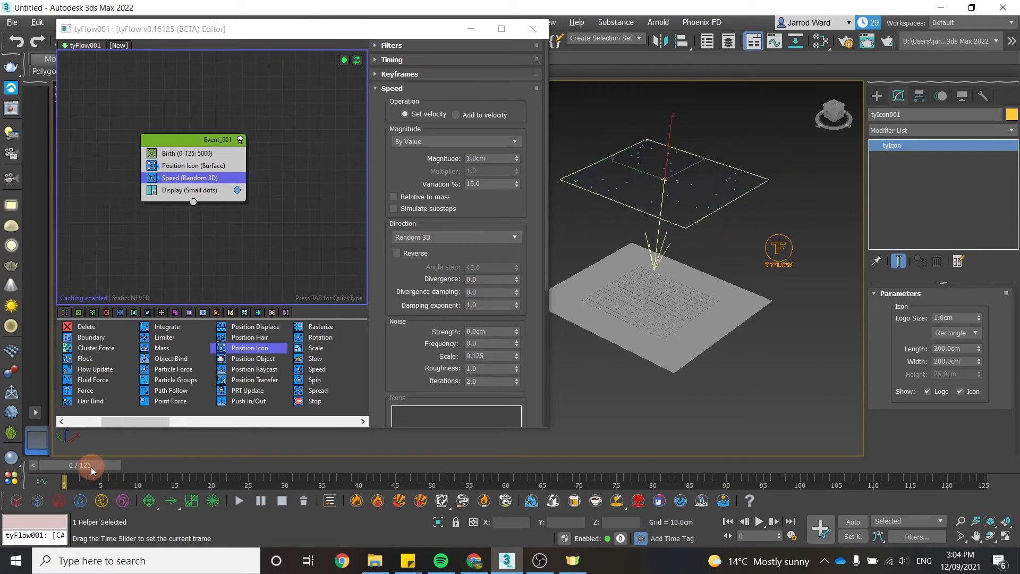
# - Set the Speed operator's direction to Along Icon Arrow and pick the ground plane as its icon
pyautogui.click(428, 237)
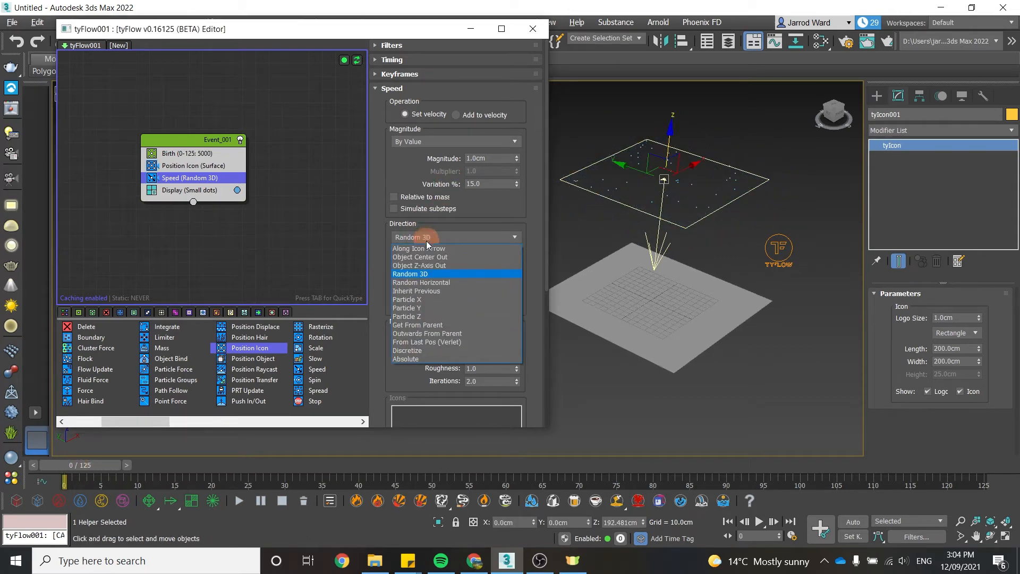
pyautogui.click(423, 249)
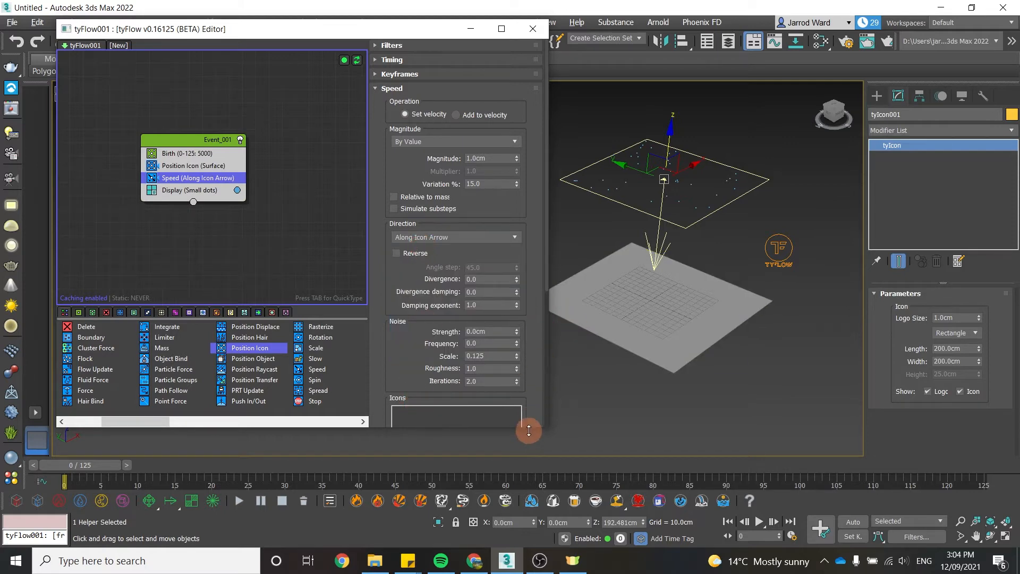
pyautogui.moveTo(535, 428); pyautogui.dragTo(525, 518)
pyautogui.click(431, 510)
pyautogui.click(638, 311)
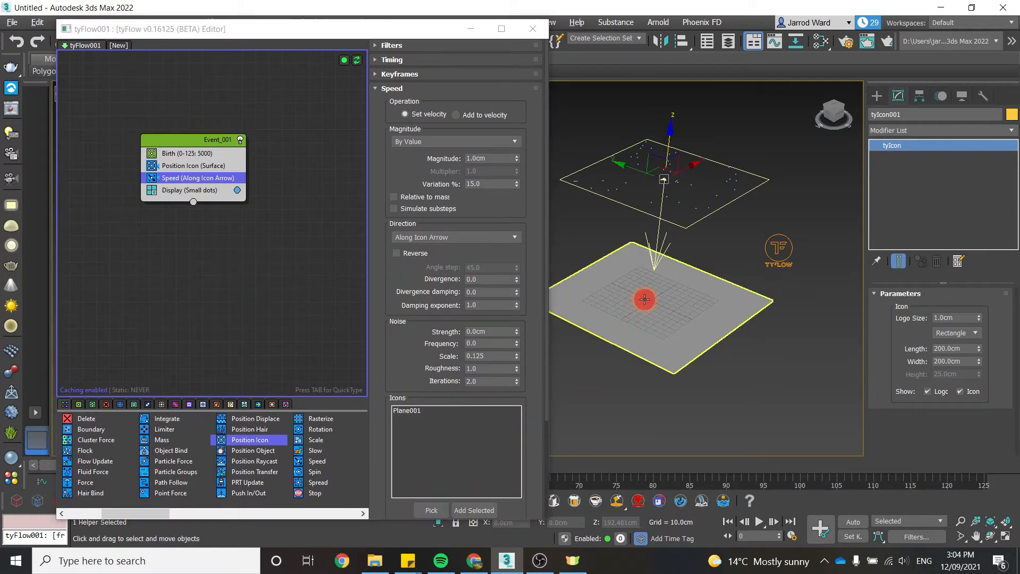
pyautogui.moveTo(527, 472); pyautogui.dragTo(527, 371)
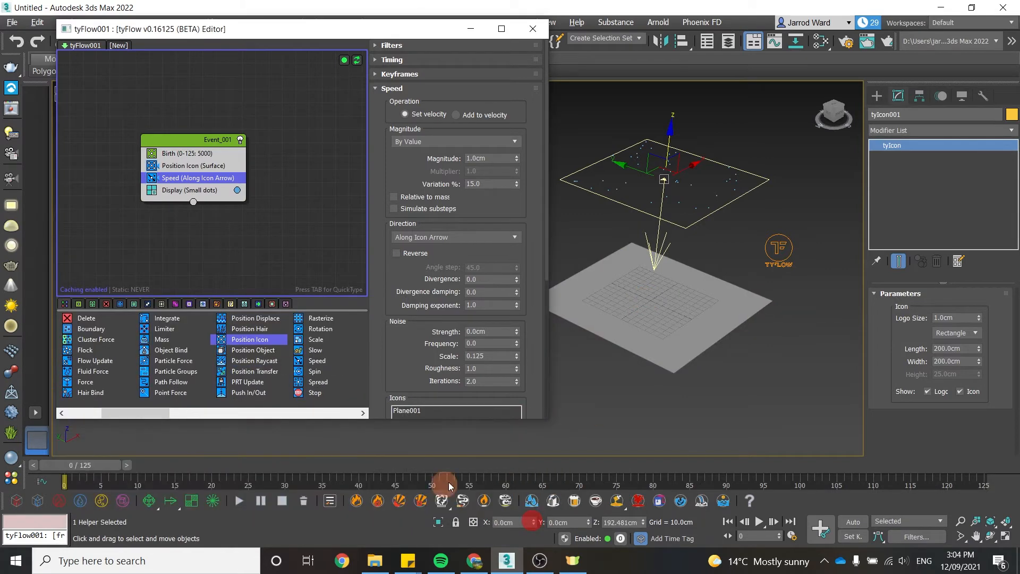
# - Preview the particles' motion and set the Speed operator's magnitude to 12 cm
pyautogui.moveTo(85, 464)
pyautogui.mouseDown()
pyautogui.moveTo(849, 472)
pyautogui.moveTo(94, 454)
pyautogui.mouseUp()
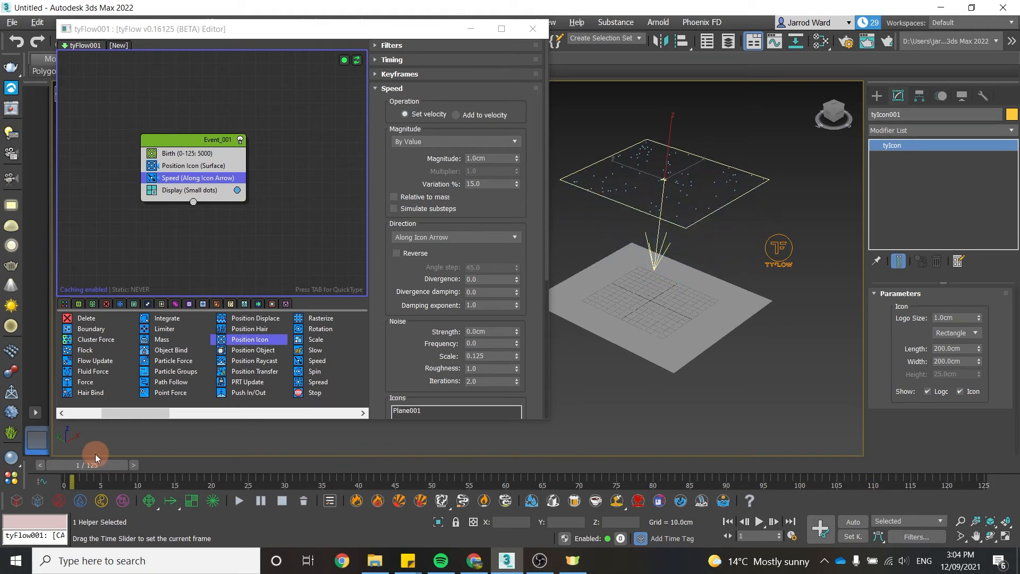
pyautogui.click(760, 521)
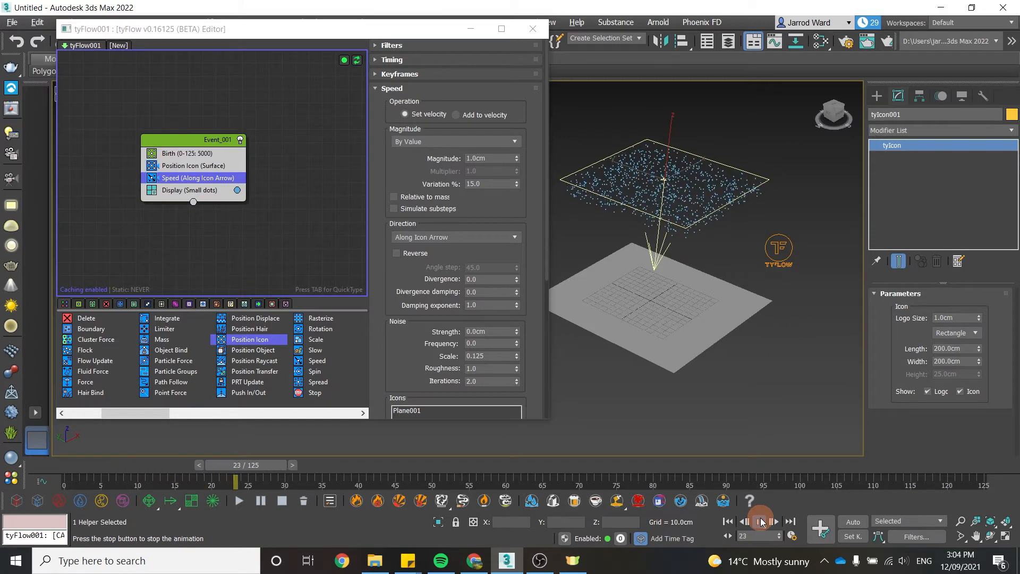
pyautogui.doubleClick(486, 158)
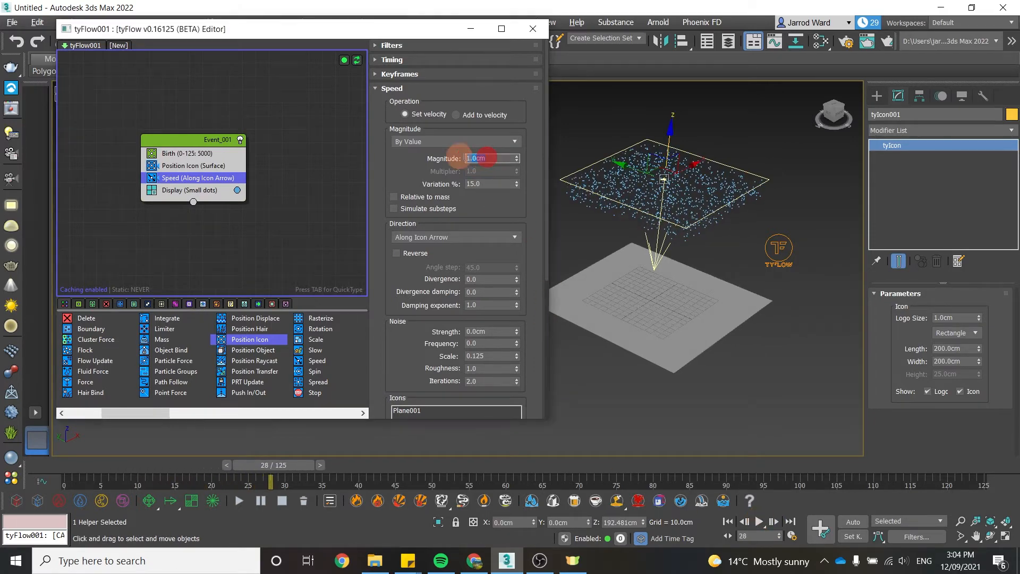
pyautogui.write('12')
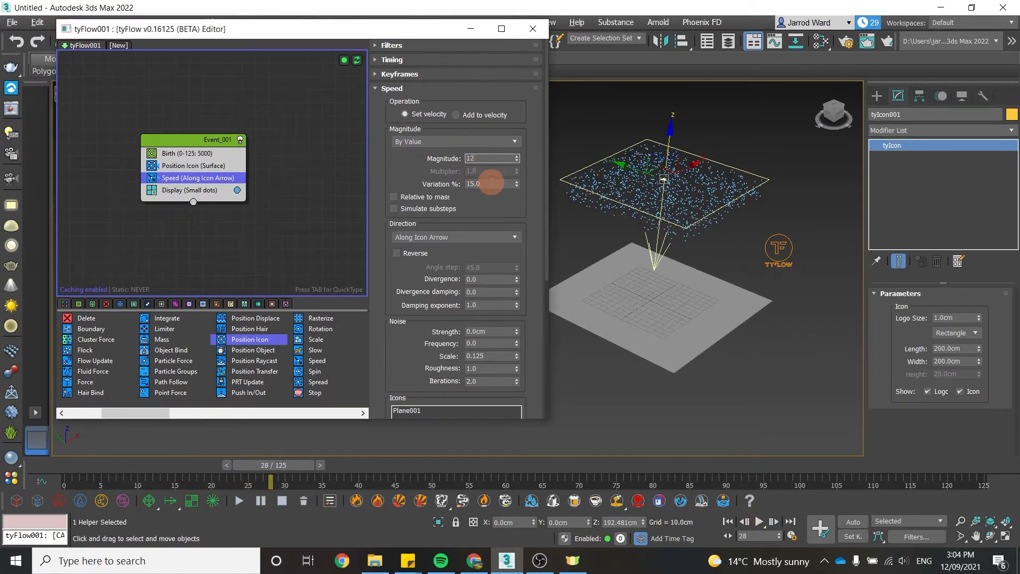
pyautogui.click(494, 184)
# - Play the animation from frame 0 to check how fast the particles fall relative to the plane
pyautogui.click(728, 521)
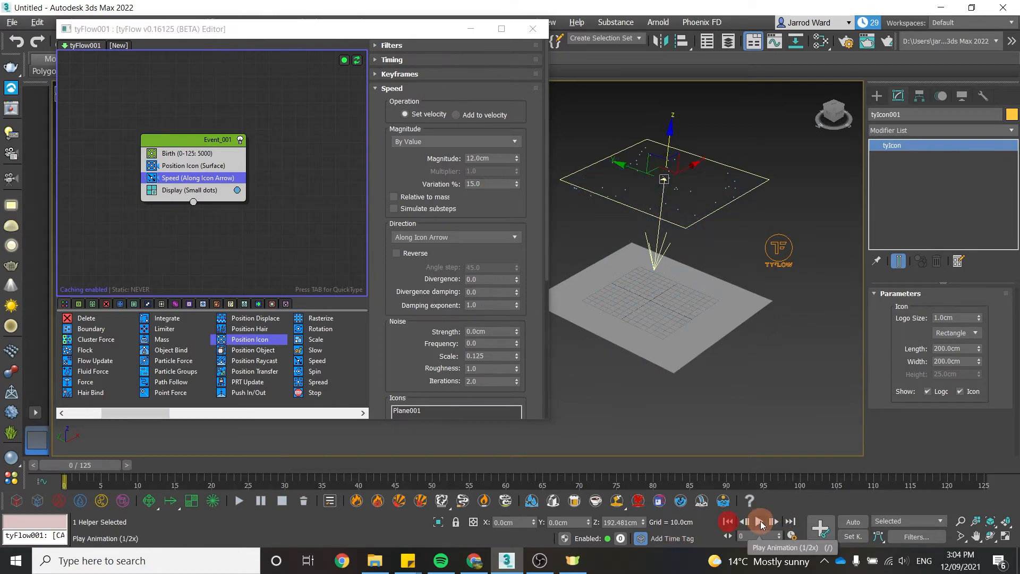
pyautogui.click(760, 522)
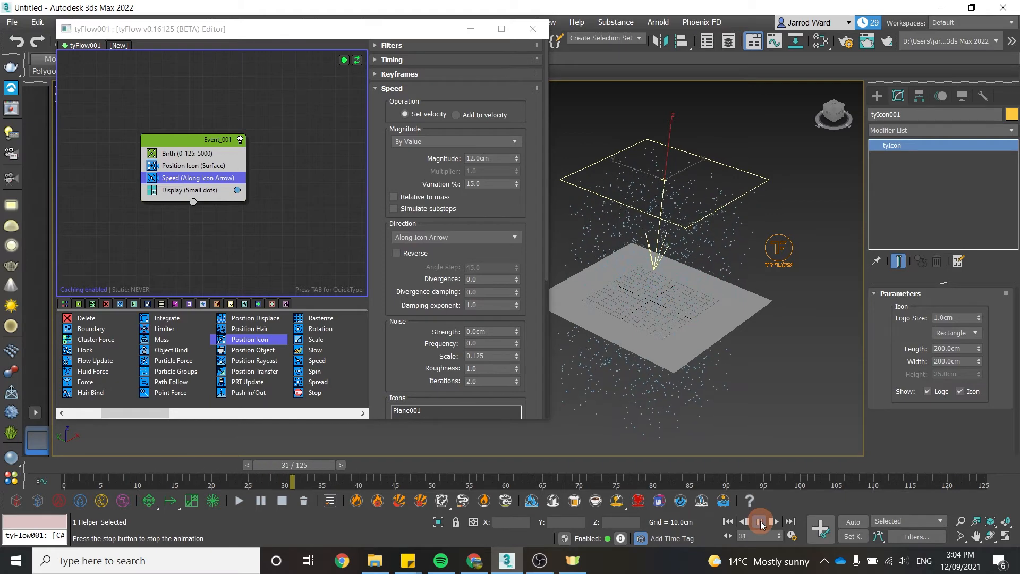
pyautogui.click(687, 369)
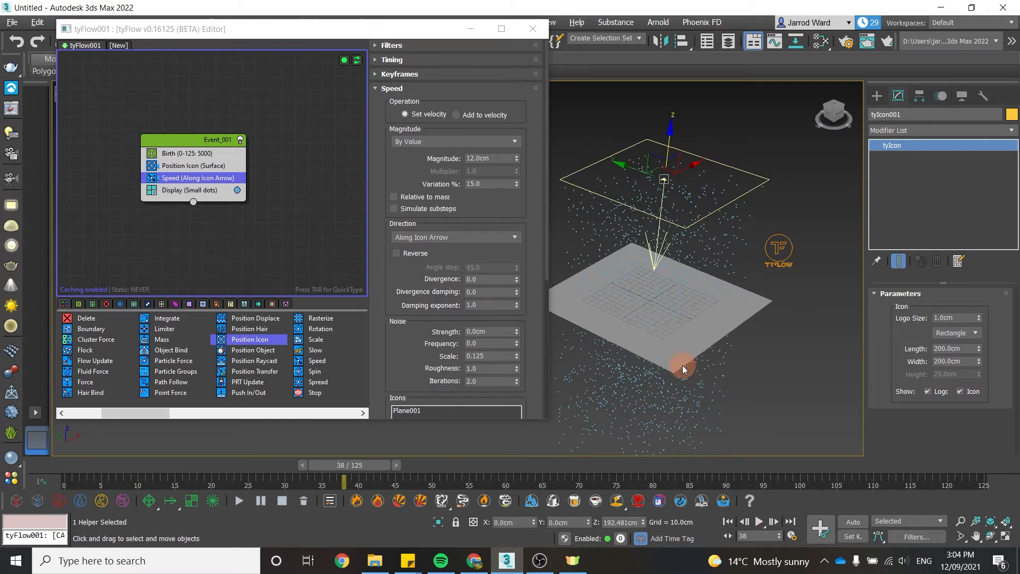
# - Add a Collision operator between Speed and Display, with the ground plane as its collider
pyautogui.press('Tab')
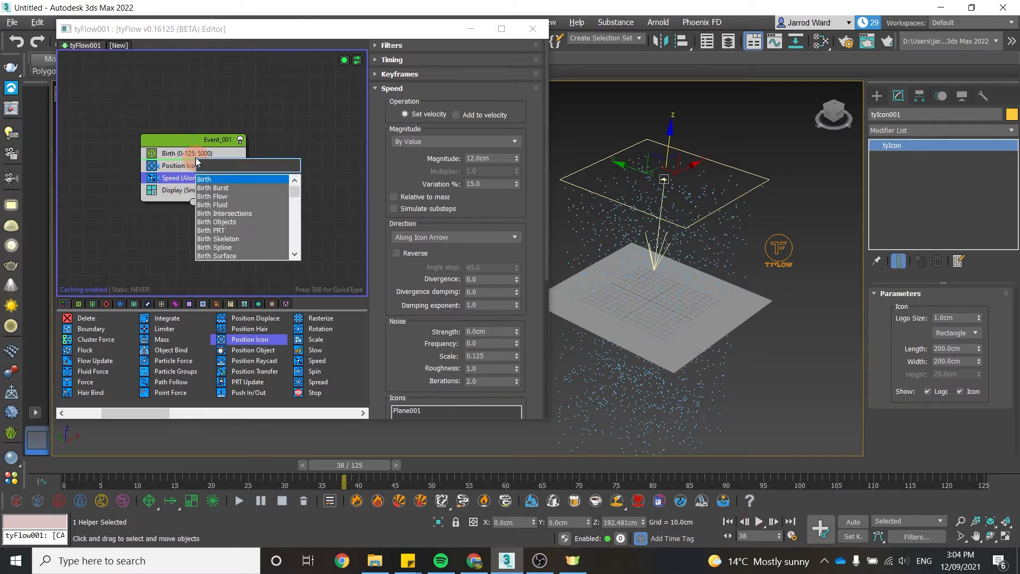
pyautogui.write('coll')
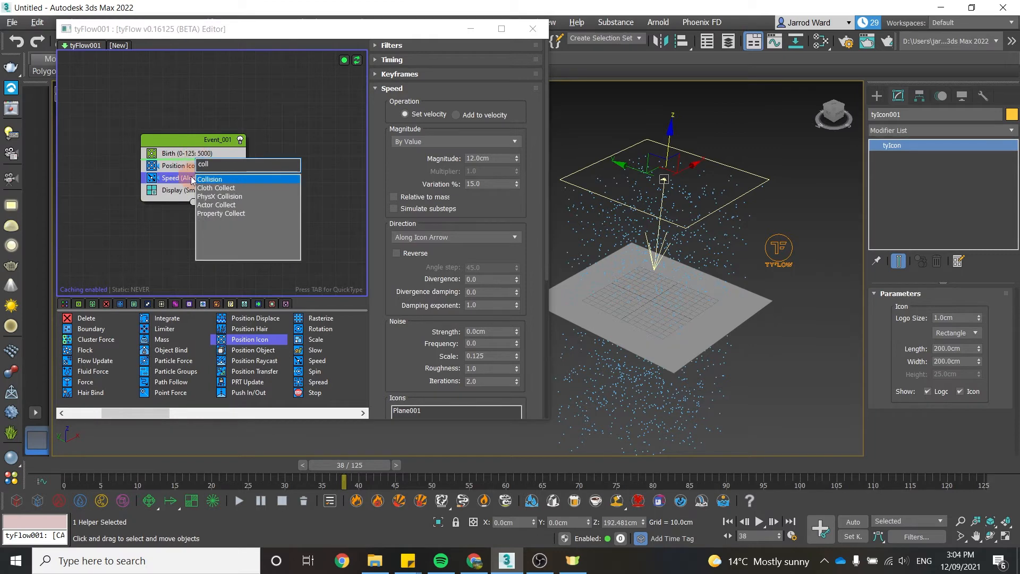
pyautogui.click(202, 181)
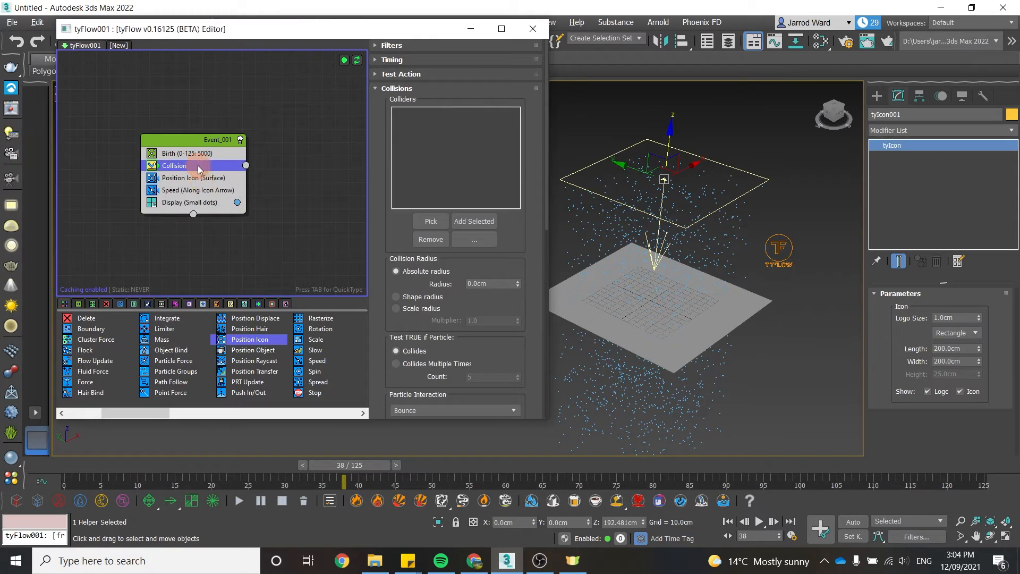
pyautogui.moveTo(198, 169); pyautogui.dragTo(197, 195)
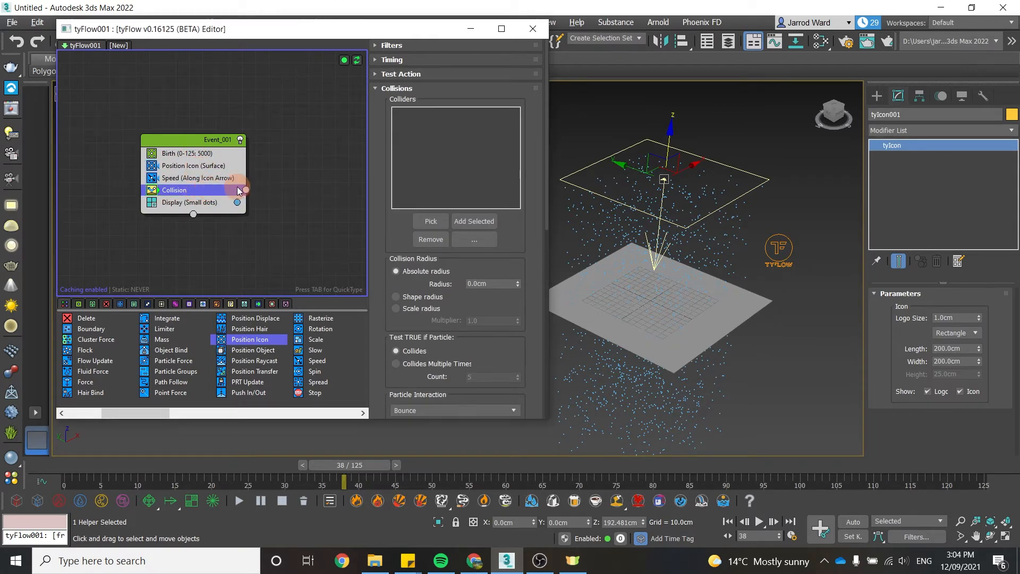
pyautogui.click(429, 222)
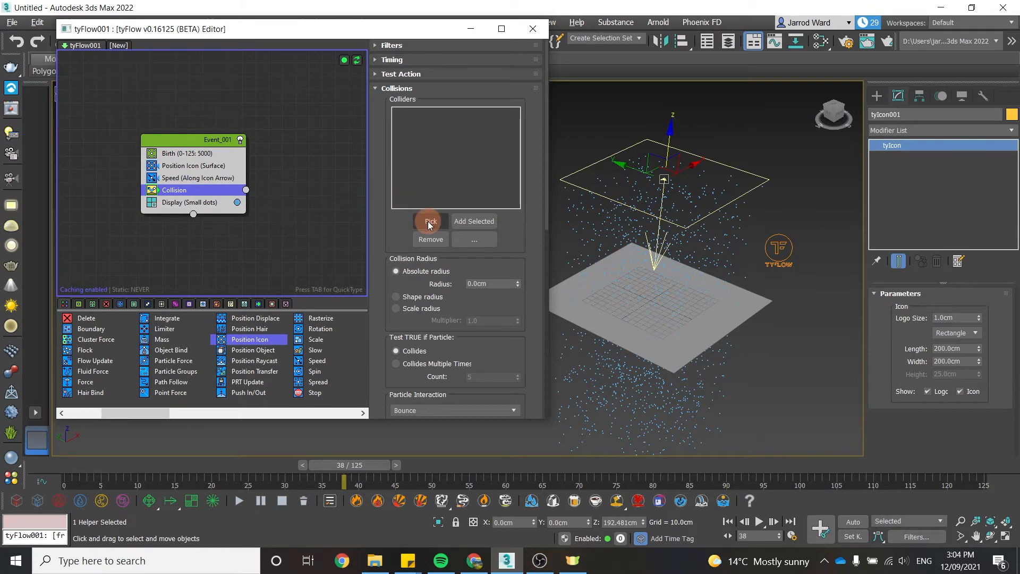
pyautogui.click(578, 283)
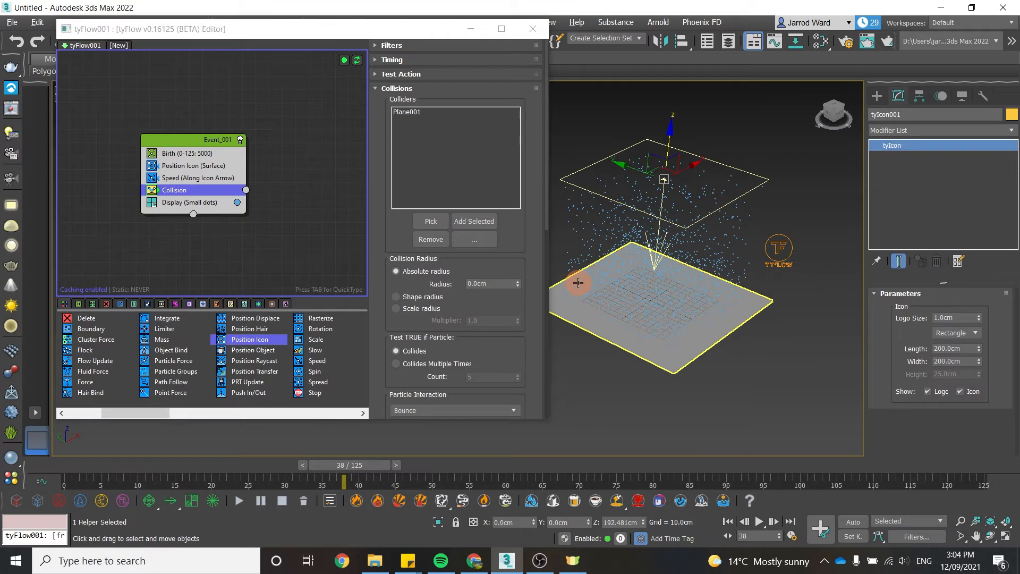
# - Switch the Collision operator's radius to Shape radius with a multiplier of 0.001
pyautogui.moveTo(546, 189); pyautogui.dragTo(552, 239)
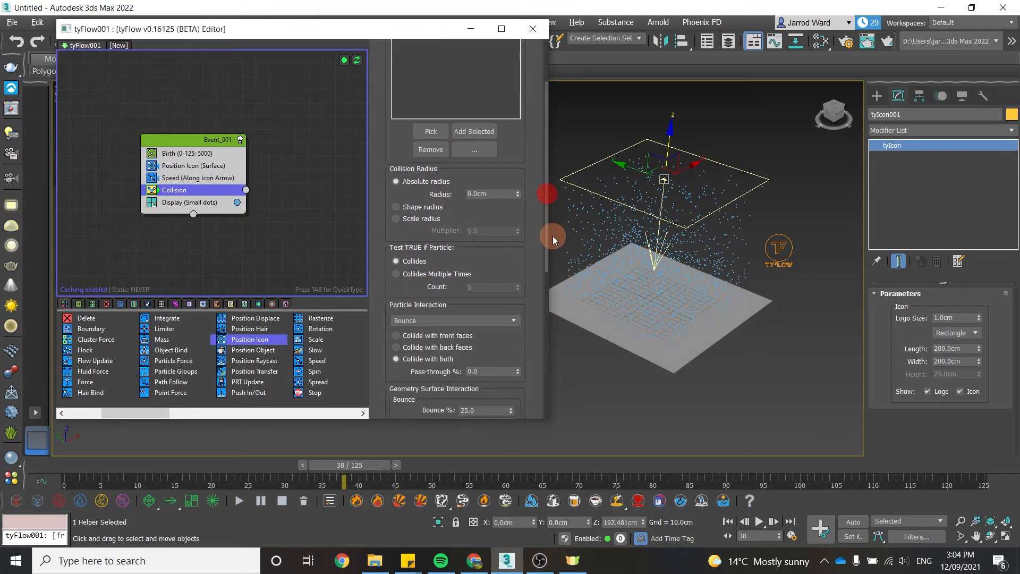
pyautogui.click(435, 208)
pyautogui.doubleClick(485, 231)
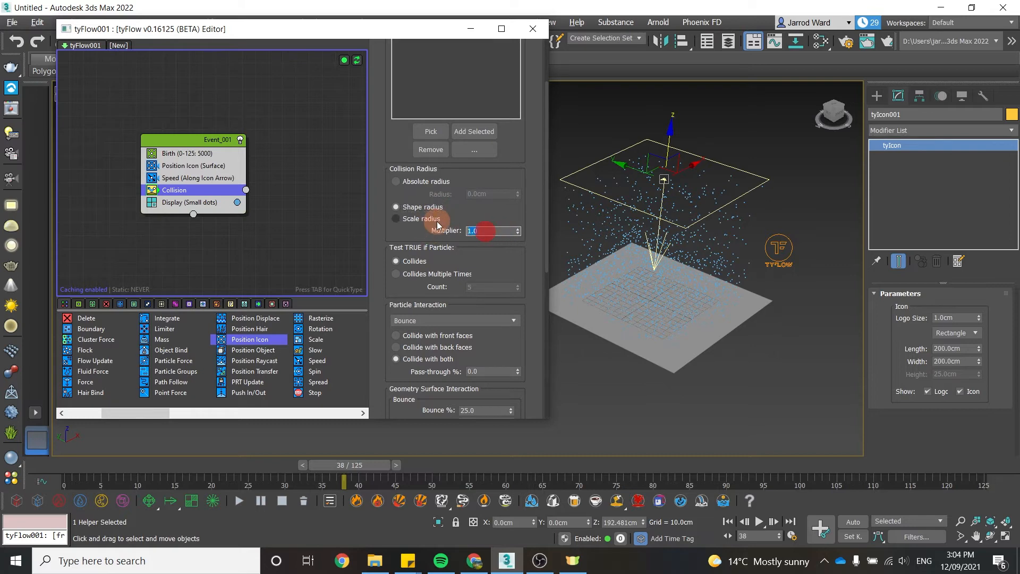
pyautogui.write('.00')
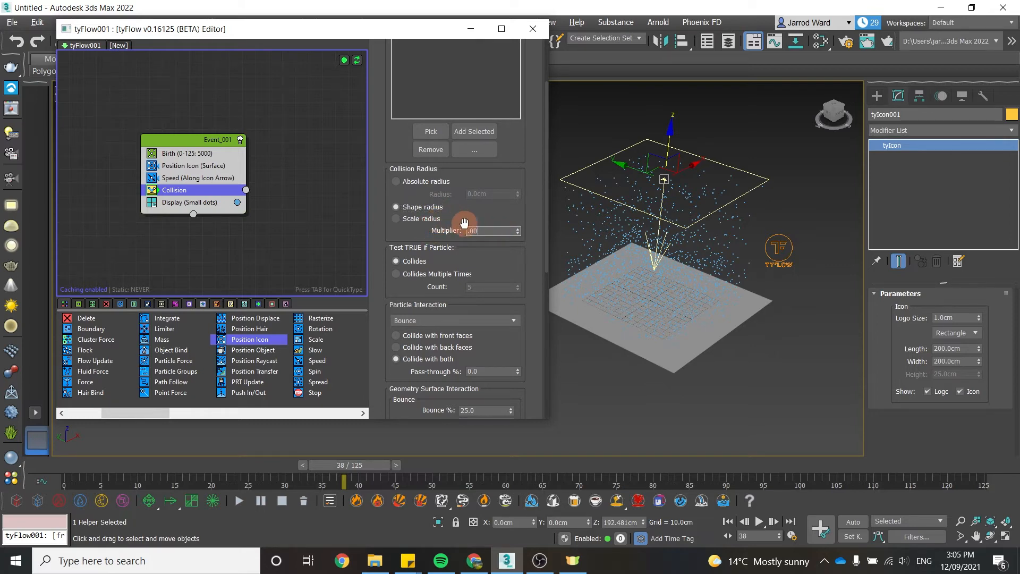
pyautogui.write('1')
pyautogui.moveTo(545, 222); pyautogui.dragTo(547, 262)
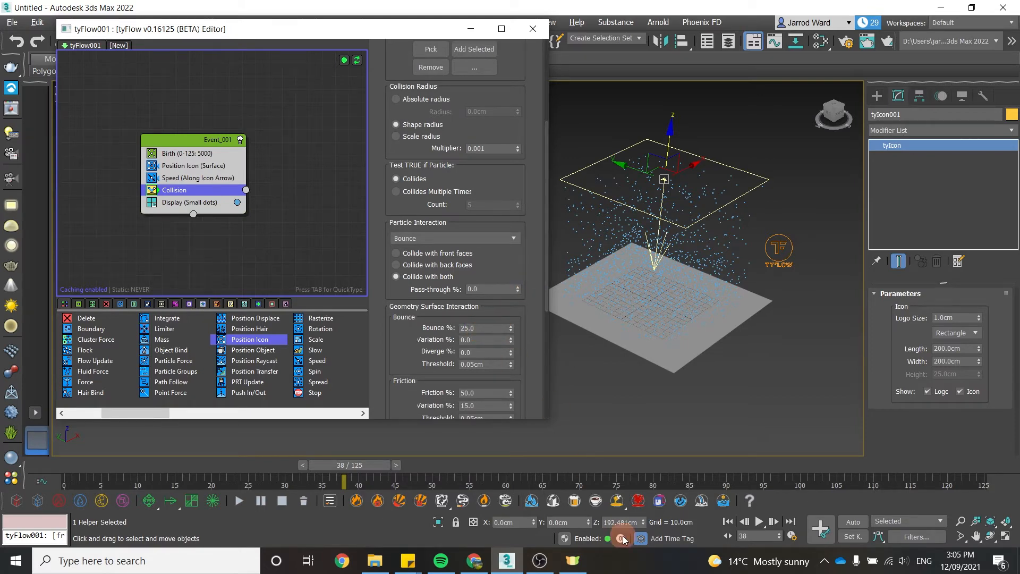
# - Play the animation from the start to check the particles' collisions with the plane, and return to frame 0
pyautogui.click(729, 521)
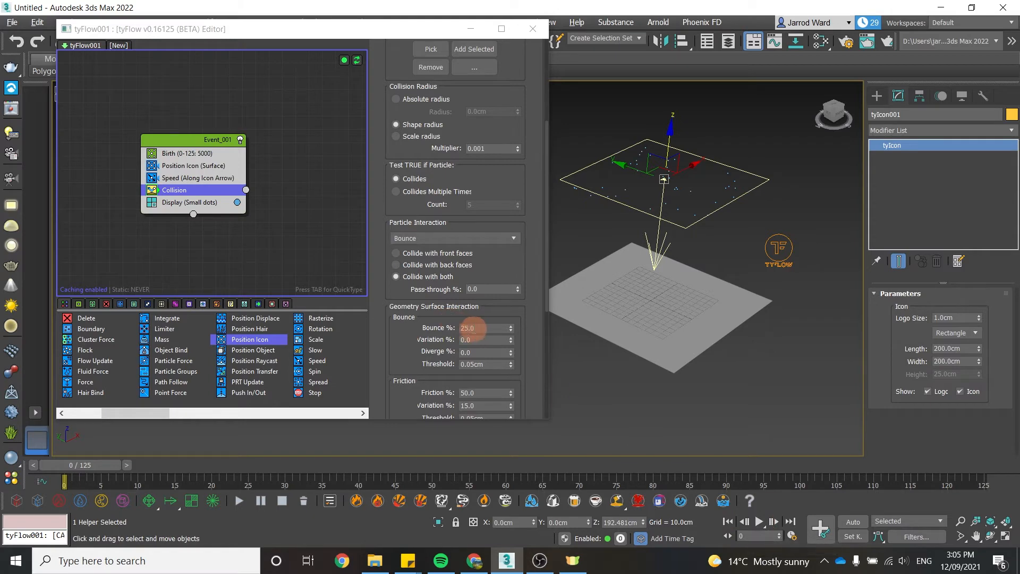
pyautogui.click(758, 523)
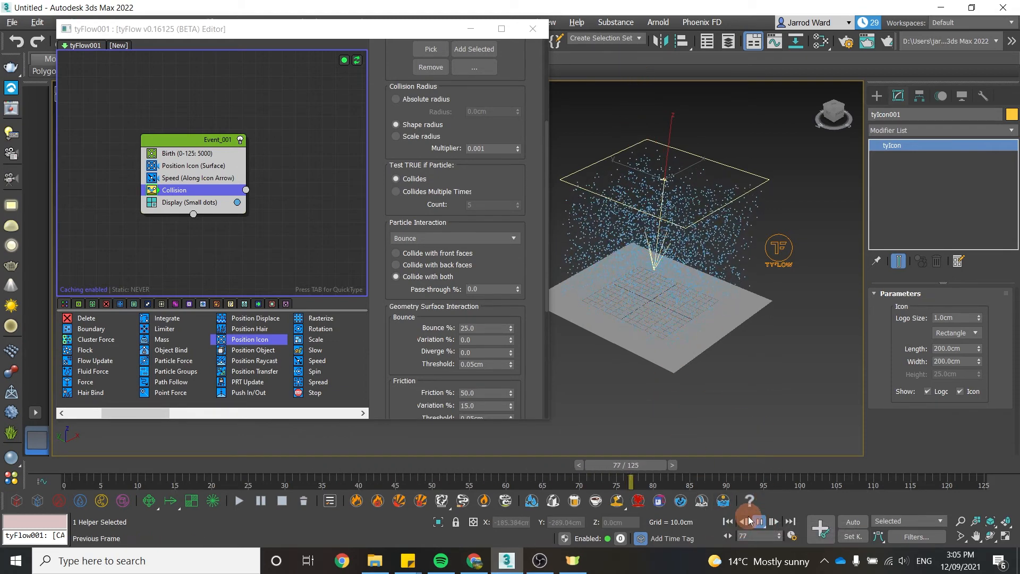
pyautogui.click(728, 521)
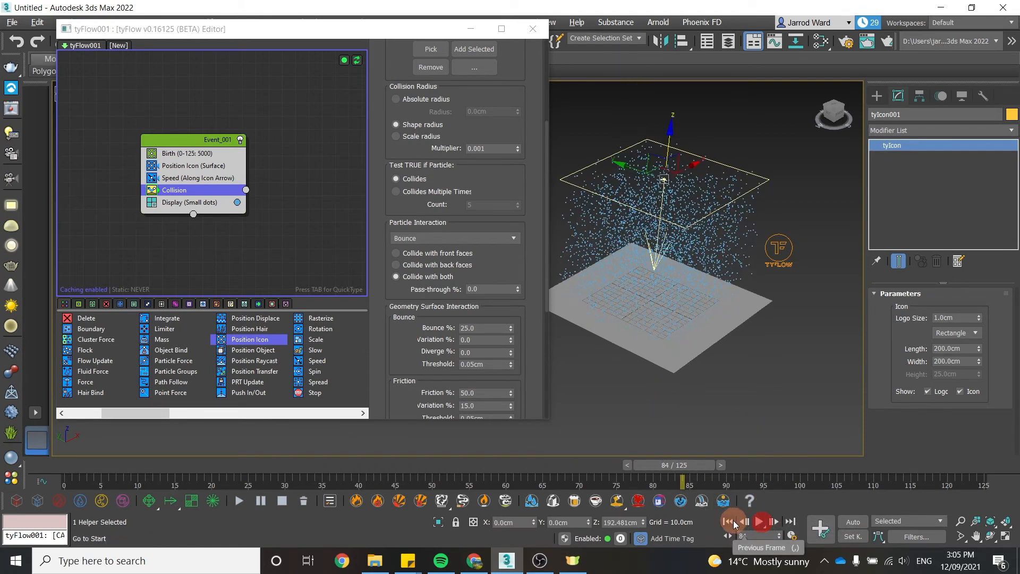
# - Set the Collision operator's bounce to 7%
pyautogui.doubleClick(484, 328)
pyautogui.write('7')
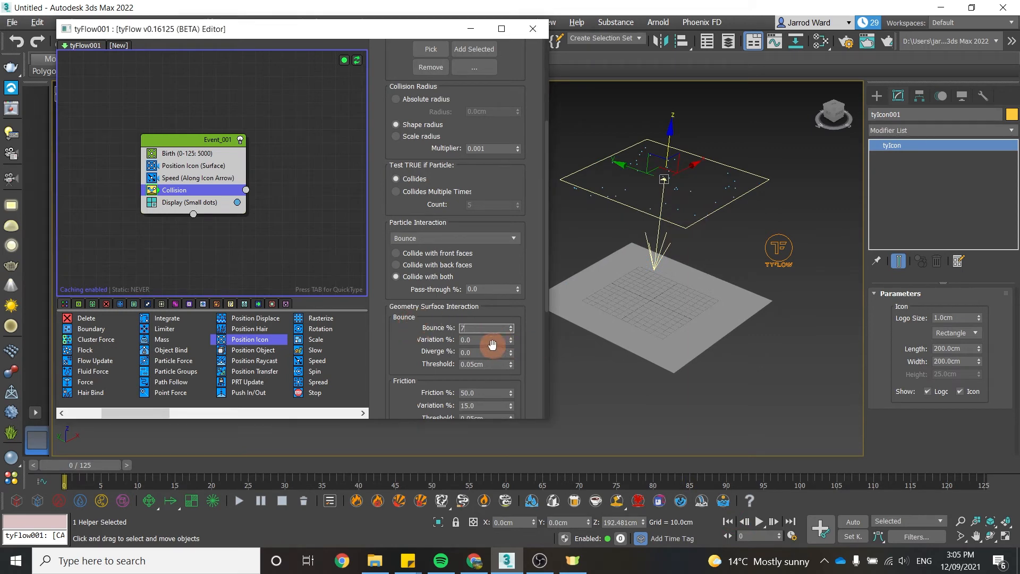
pyautogui.click(489, 340)
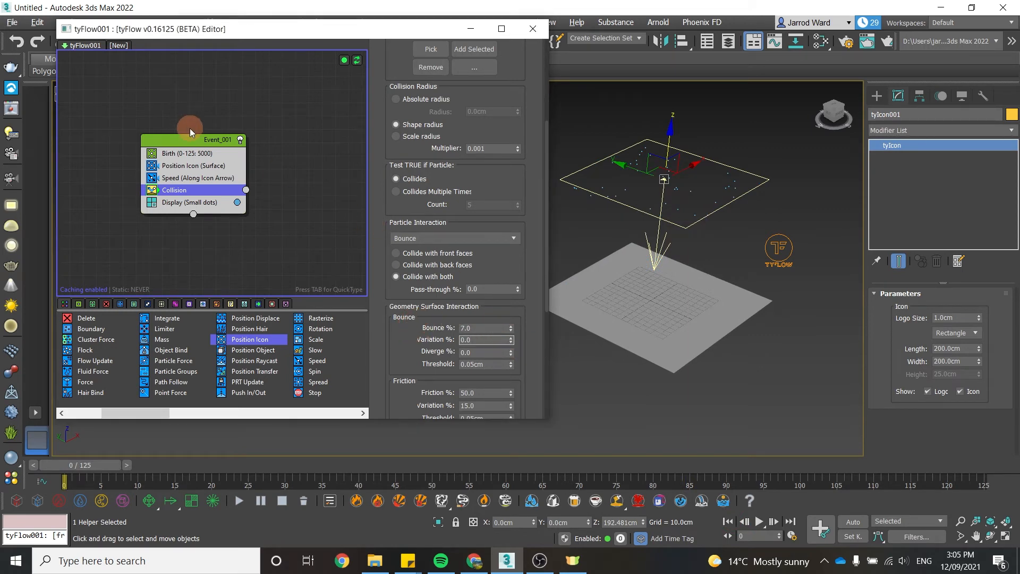
# - Make room beside the first event and add a Time Test operator as a new separate event
pyautogui.moveTo(194, 139); pyautogui.dragTo(140, 111)
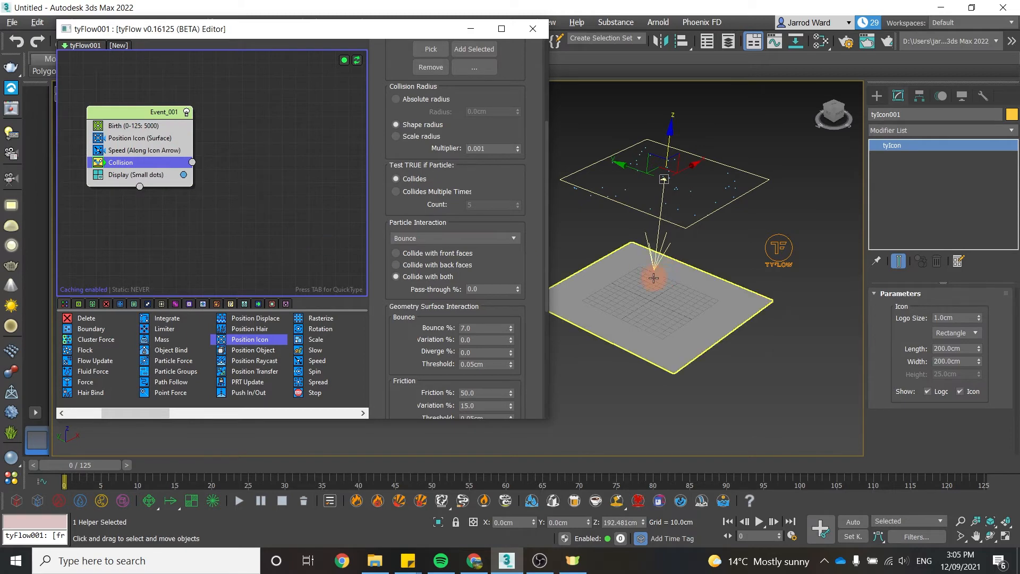
pyautogui.click(246, 206)
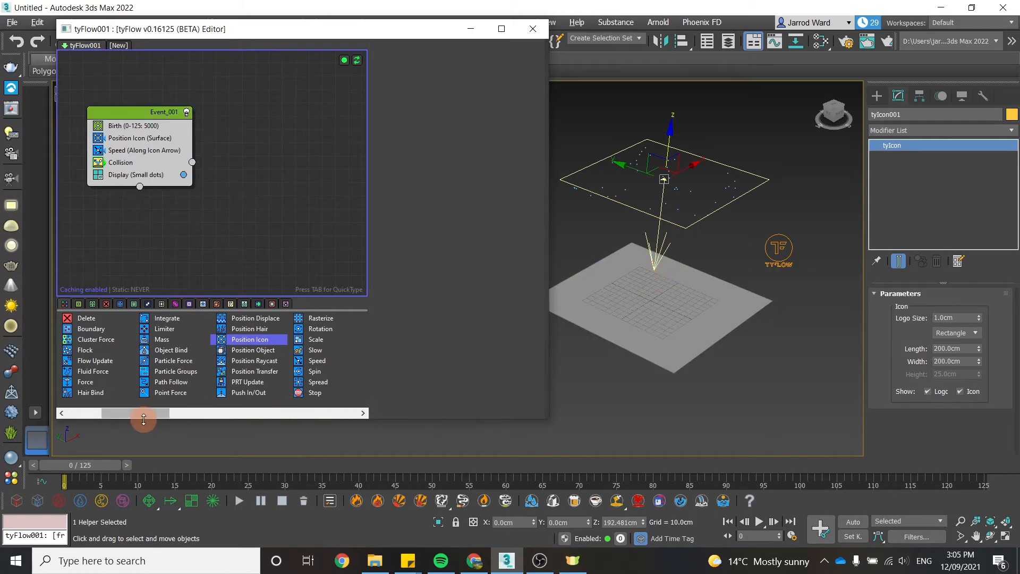
pyautogui.moveTo(142, 413); pyautogui.dragTo(108, 412)
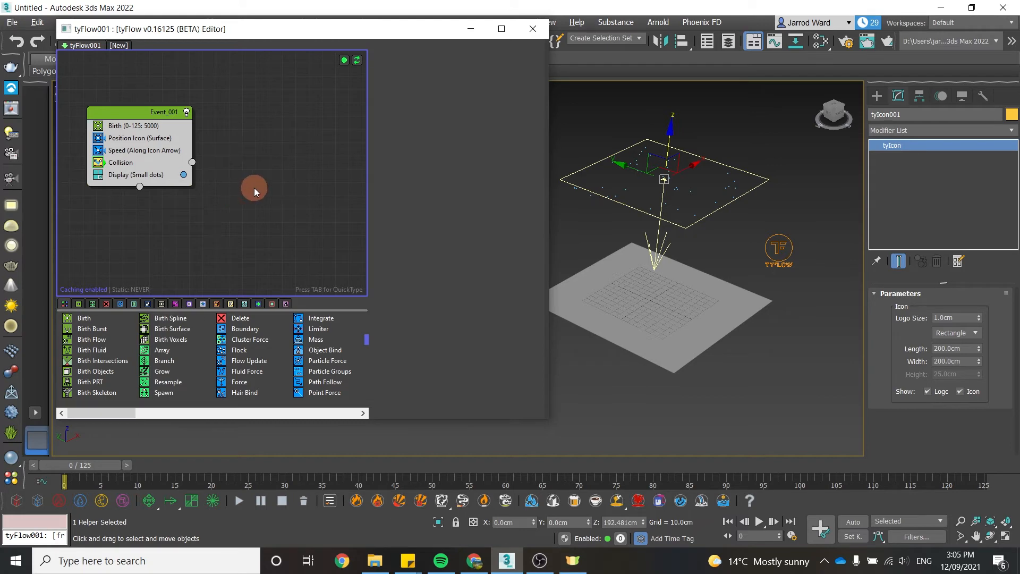
pyautogui.press('Tab')
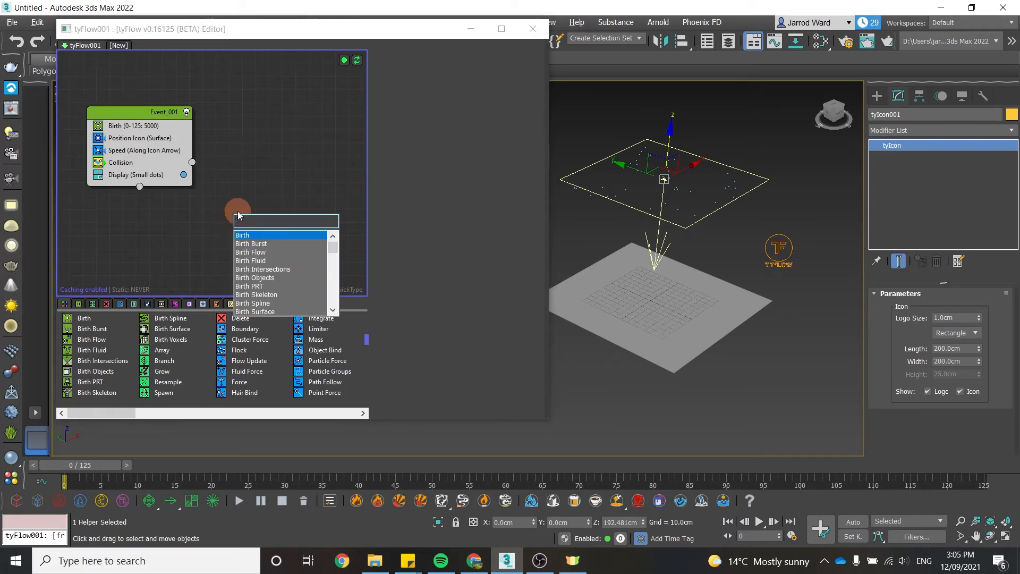
pyautogui.write('time')
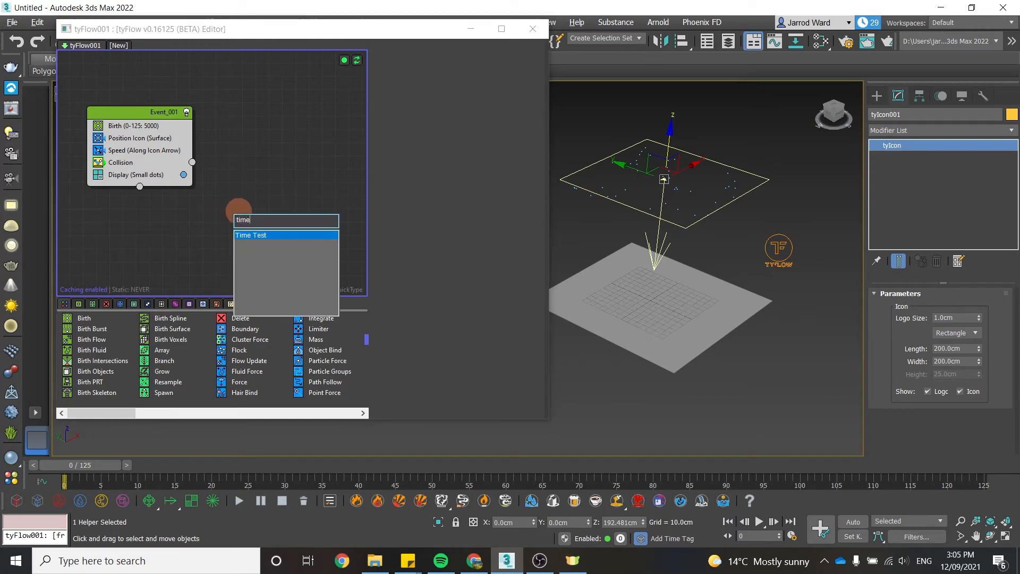
pyautogui.click(260, 235)
pyautogui.moveTo(251, 221); pyautogui.dragTo(226, 211)
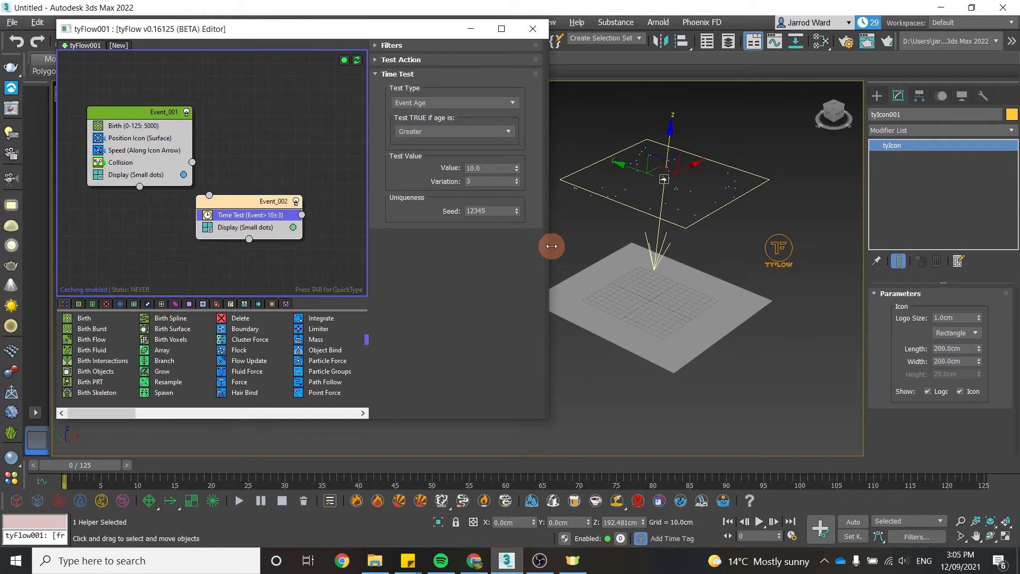
# - Add a Delete operator as a third event, and wire Collision to the Time Test event and Time Test to the Delete event
pyautogui.moveTo(551, 246); pyautogui.dragTo(701, 244)
pyautogui.moveTo(241, 316); pyautogui.dragTo(365, 255)
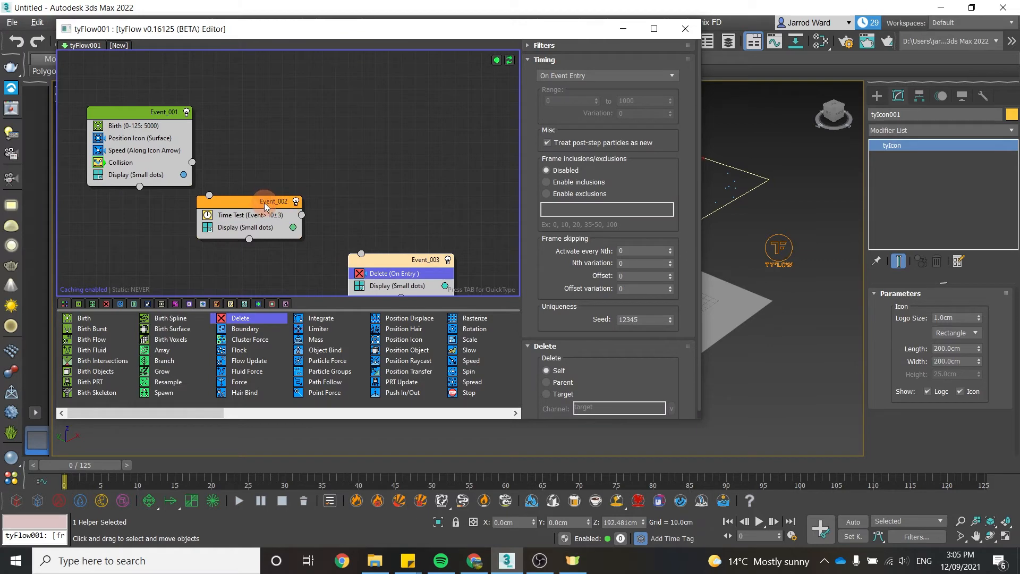
pyautogui.moveTo(264, 203); pyautogui.dragTo(284, 193)
pyautogui.click(404, 260)
pyautogui.moveTo(406, 269); pyautogui.dragTo(404, 250)
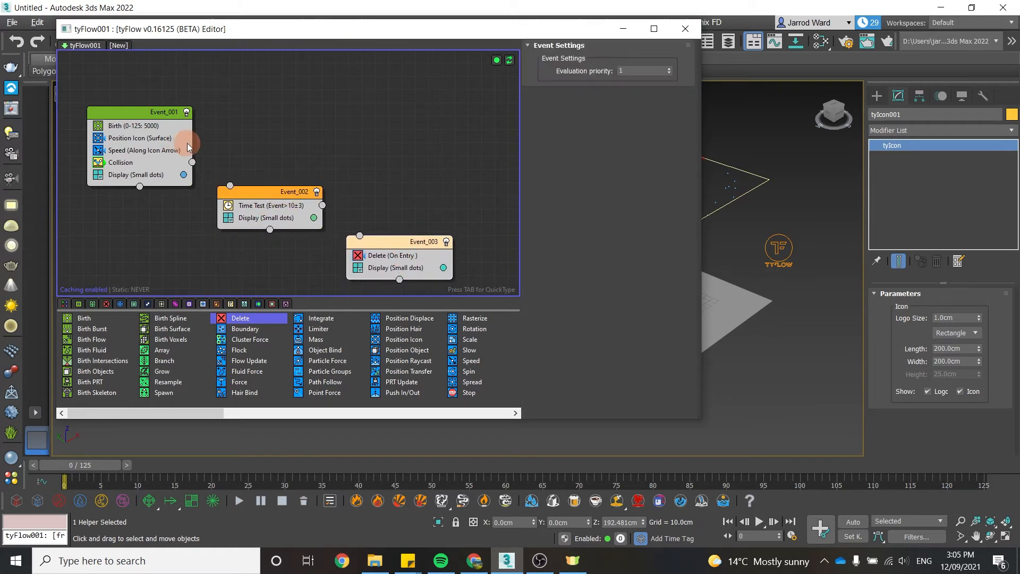
pyautogui.moveTo(192, 161); pyautogui.dragTo(229, 185)
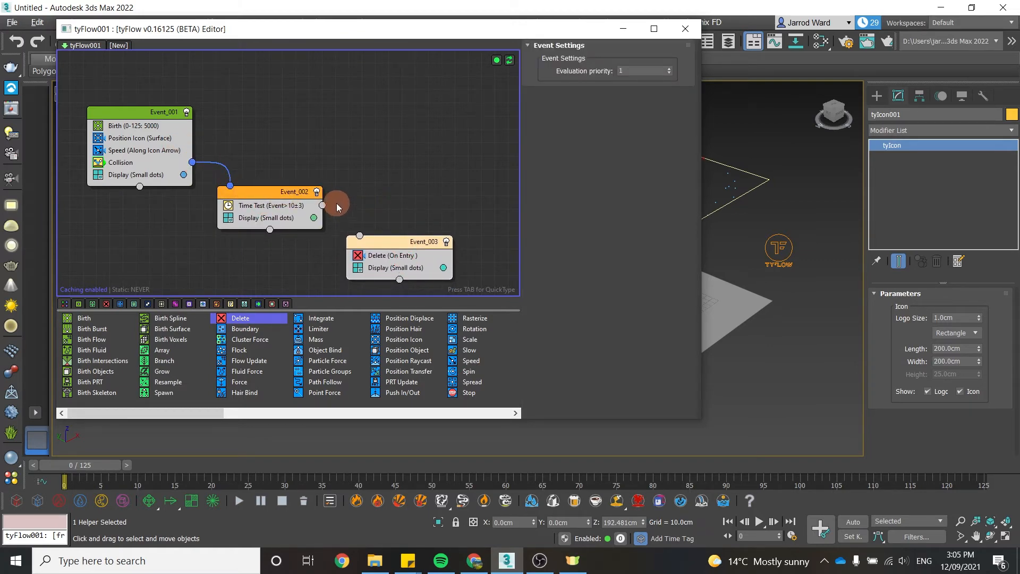
pyautogui.moveTo(322, 206); pyautogui.dragTo(359, 236)
# - Set the Time Test's test value to 2, keeping the Event Age test type
pyautogui.click(264, 206)
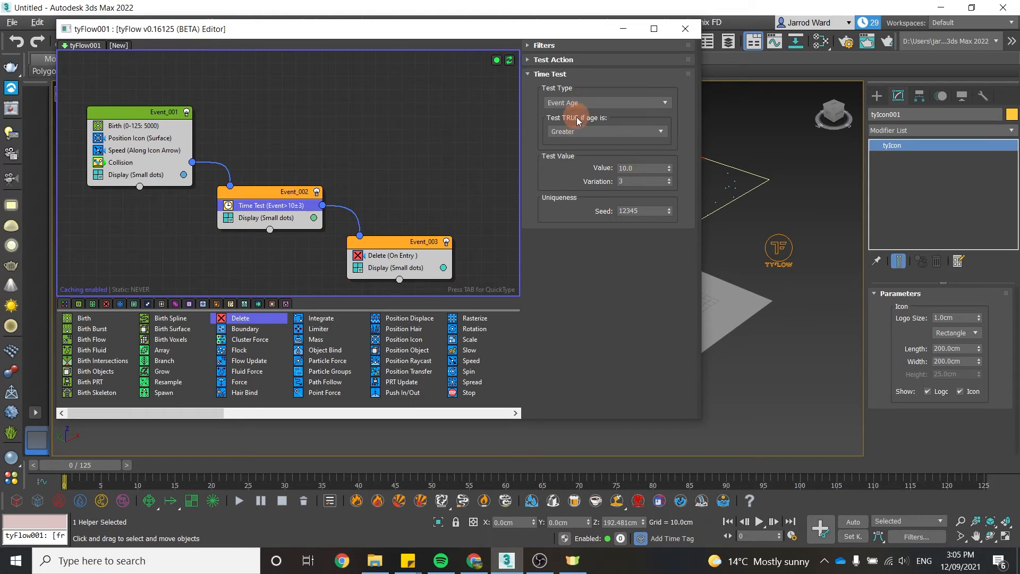
pyautogui.click(652, 169)
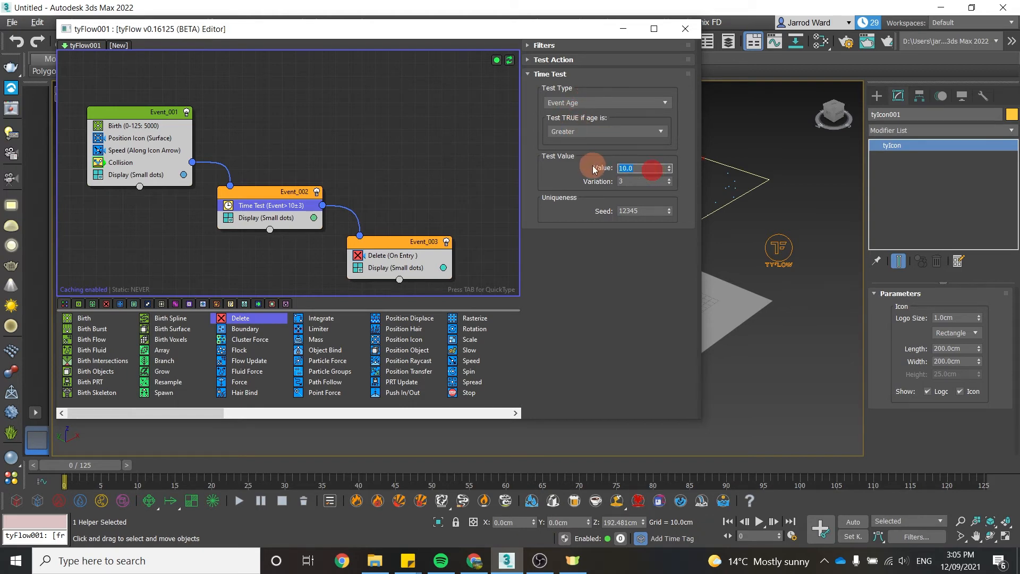
pyautogui.write('2')
pyautogui.click(637, 181)
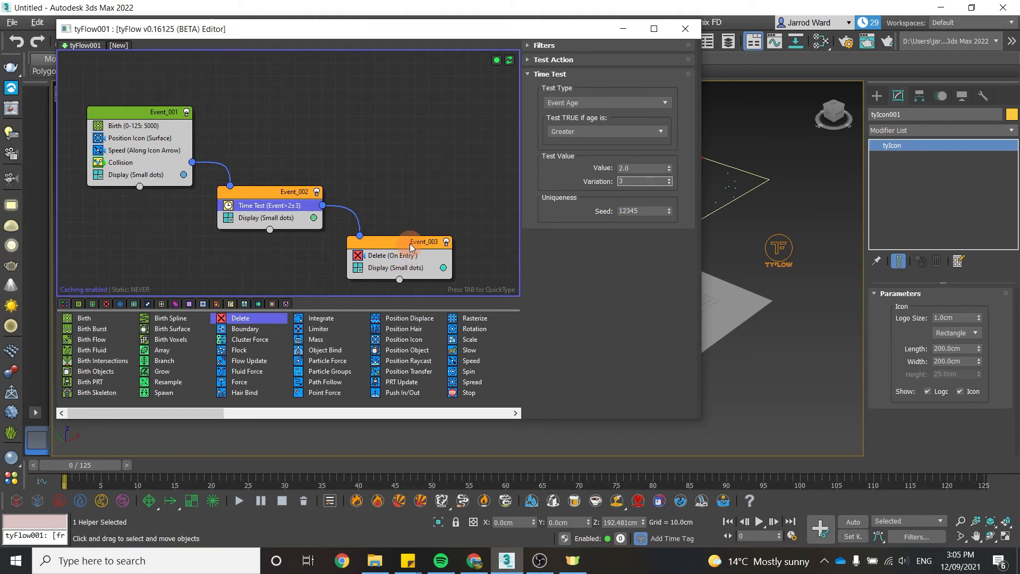
# - Uncover the viewport and play the animation to check how particles behave after hitting the plane, stopping at frame 42
pyautogui.moveTo(701, 246); pyautogui.dragTo(513, 242)
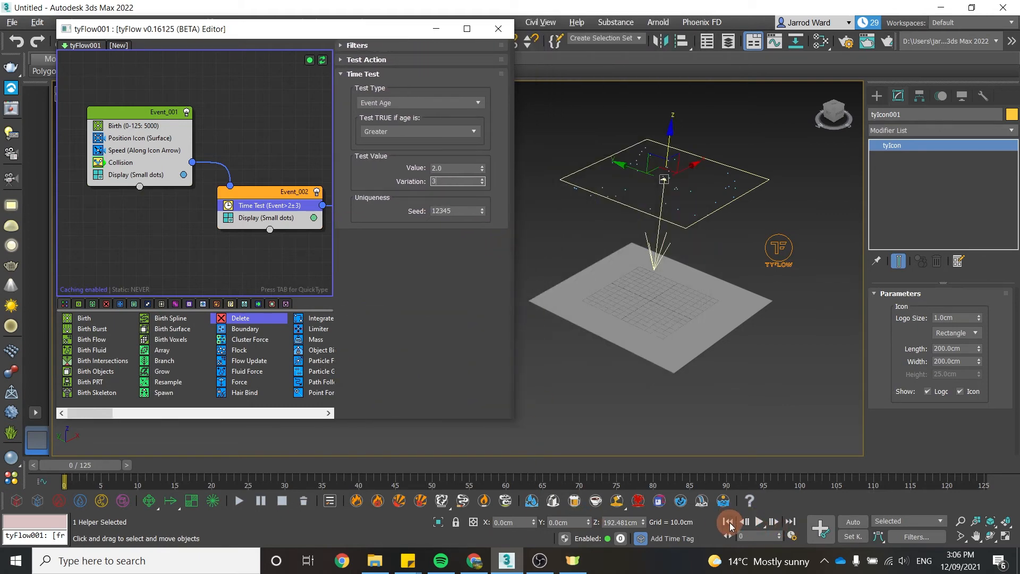
pyautogui.click(757, 524)
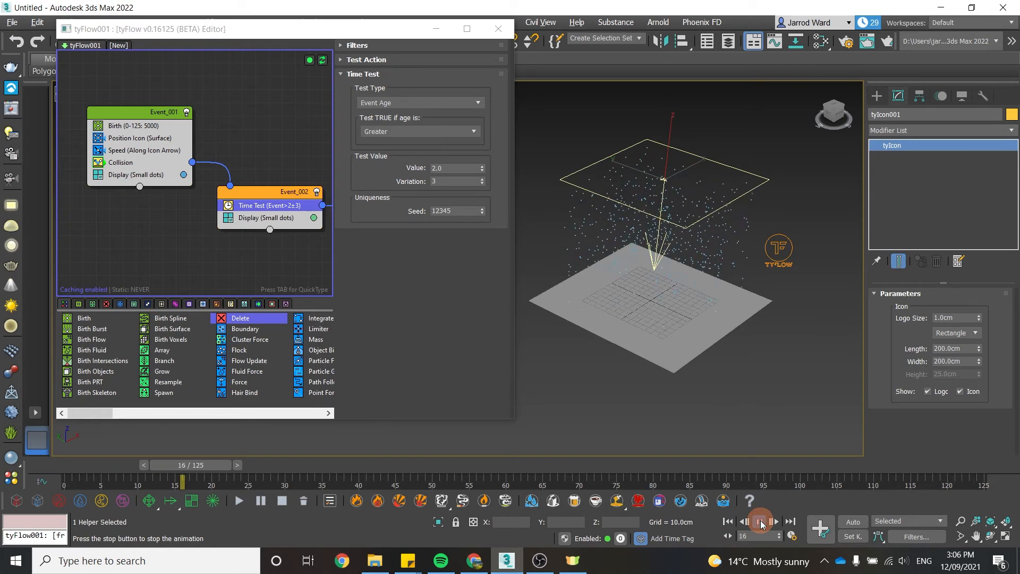
pyautogui.click(761, 524)
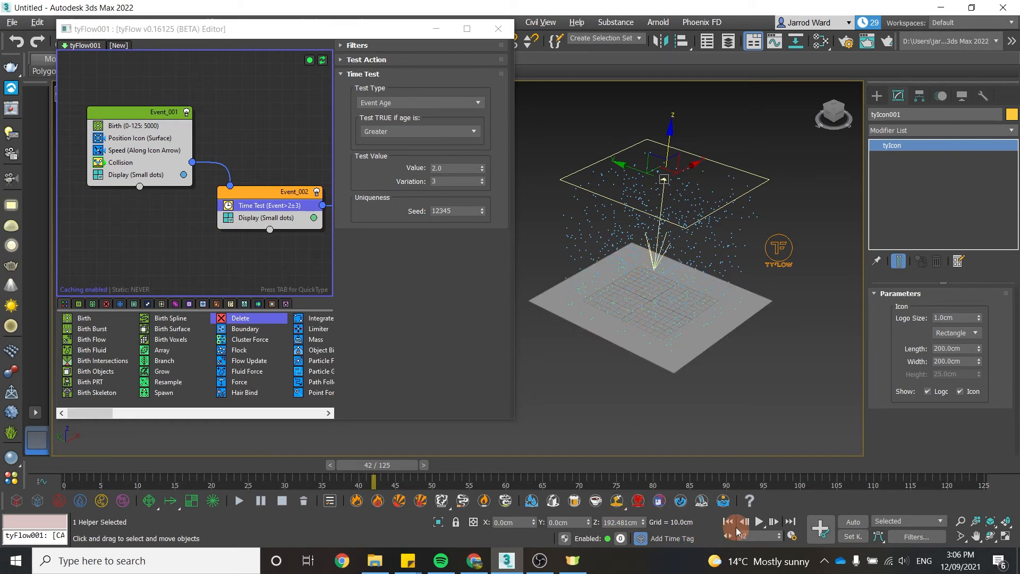
# - Change the display color of the Time Test event's particles to blue (0.137, 0.329, 0.569)
pyautogui.click(314, 219)
pyautogui.click(400, 306)
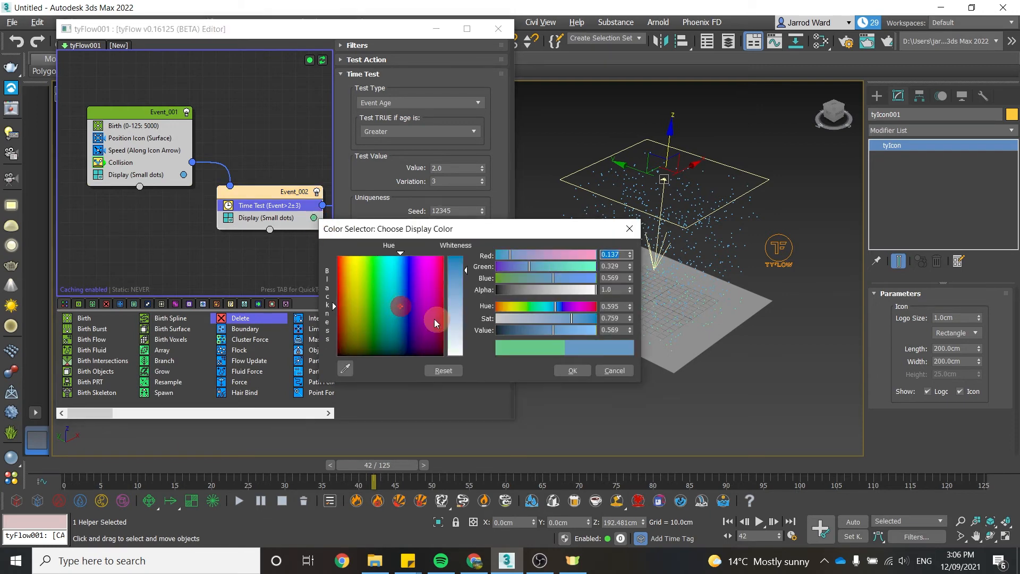
pyautogui.click(585, 370)
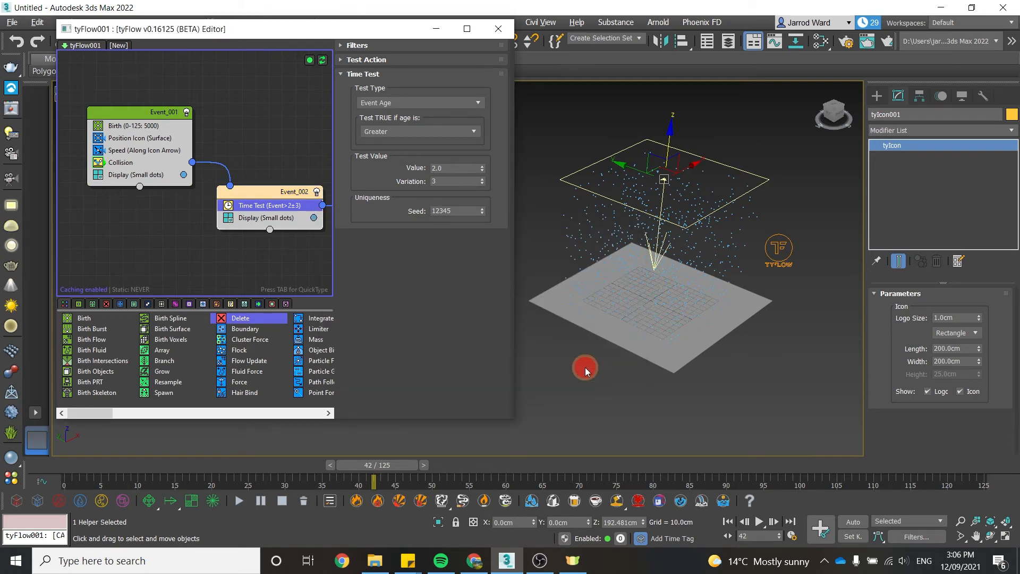
# - Add a Force operator to the Time Test event and set its built-in gravity strength to -0.2 cm
pyautogui.moveTo(515, 273); pyautogui.dragTo(709, 276)
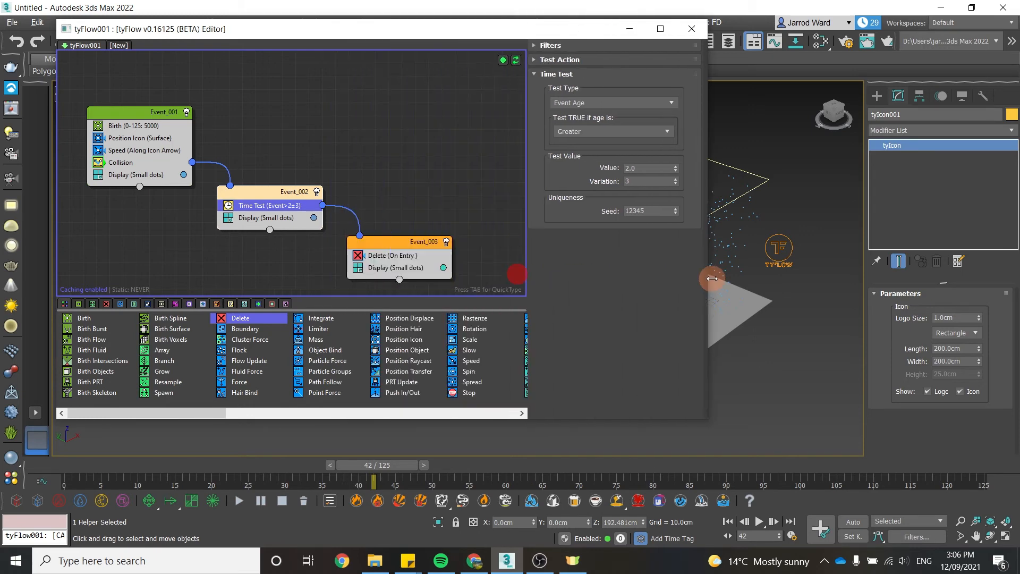
pyautogui.click(287, 209)
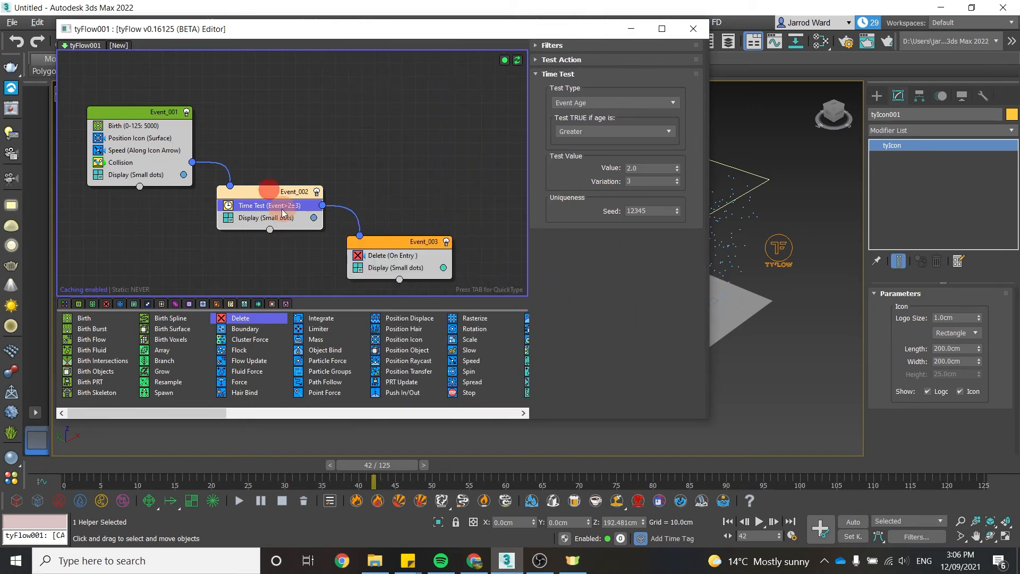
pyautogui.press('Tab')
pyautogui.write('forc')
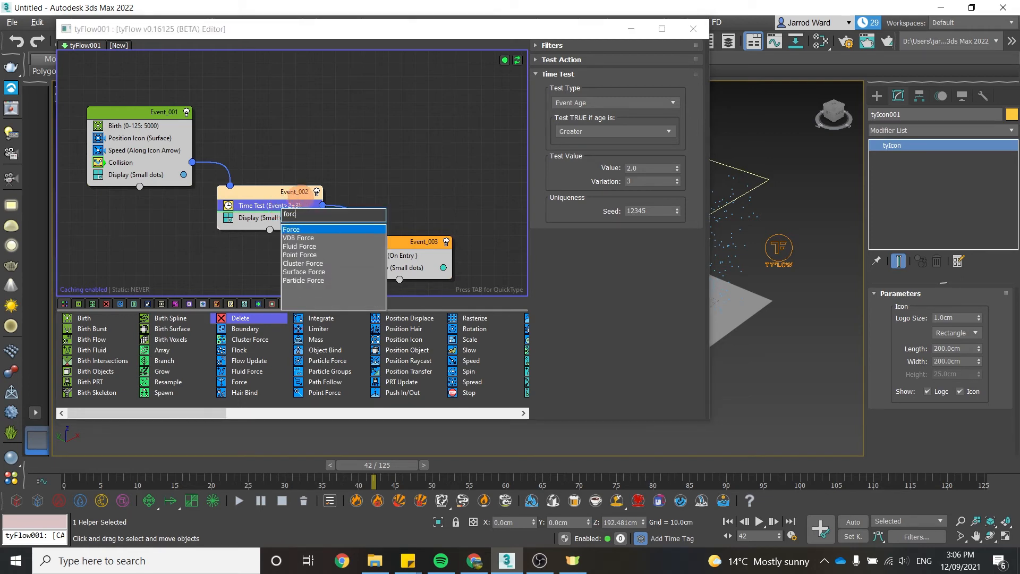
pyautogui.click(301, 233)
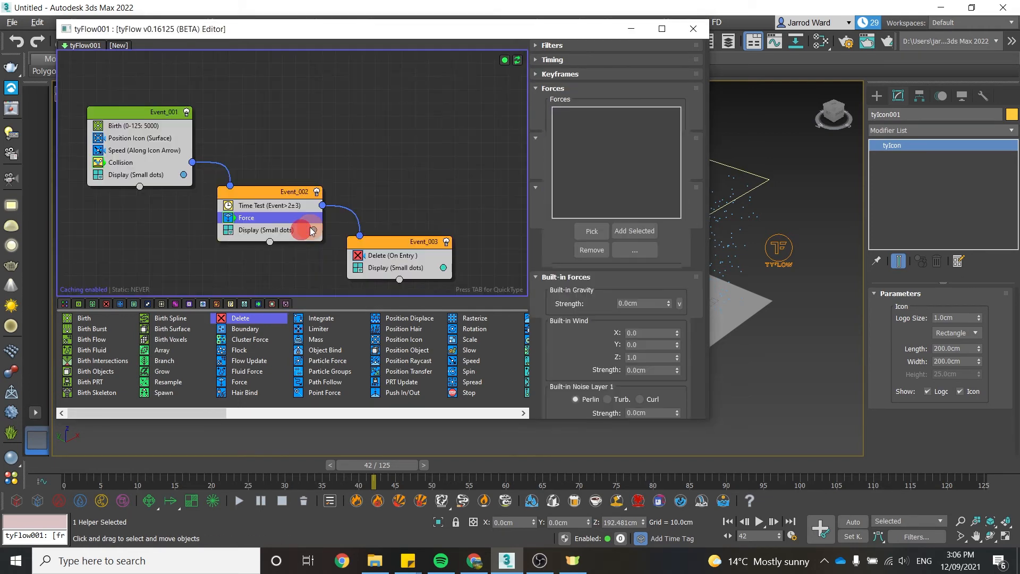
pyautogui.click(650, 303)
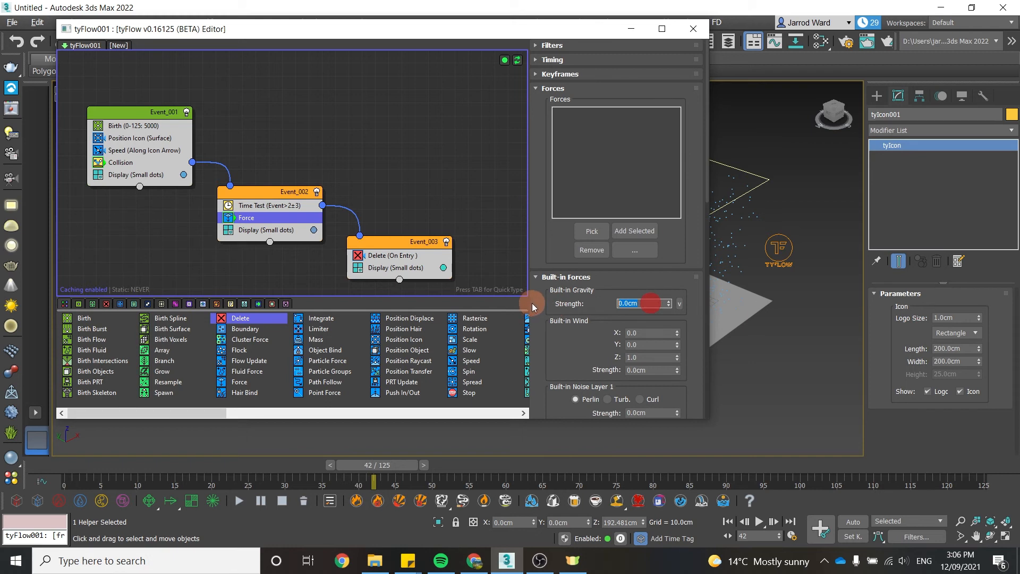
pyautogui.write('-.2')
pyautogui.click(474, 213)
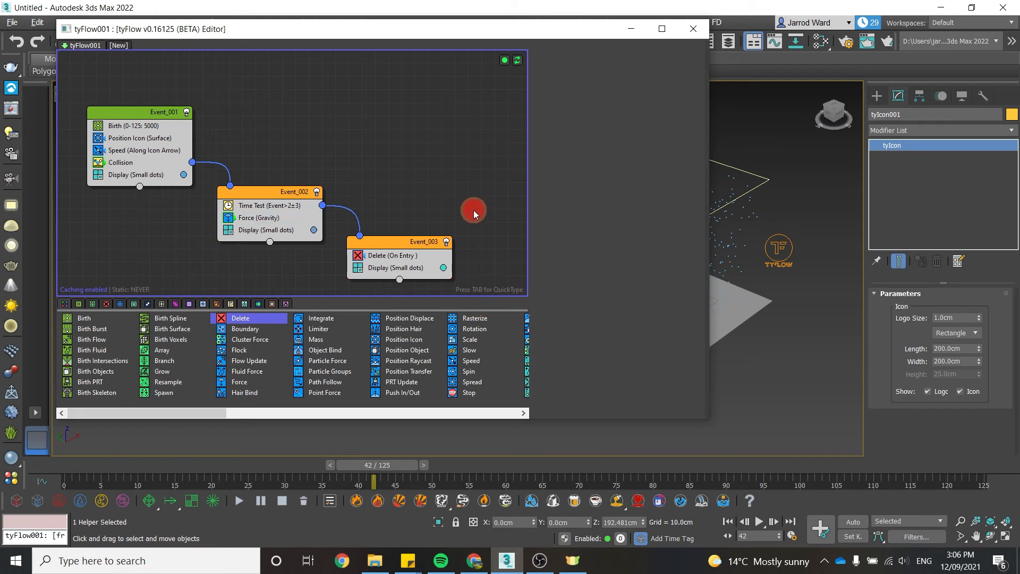
# - Reorder the second event so that the Force operator sits above Time Test
pyautogui.click(270, 207)
pyautogui.moveTo(267, 217); pyautogui.dragTo(264, 203)
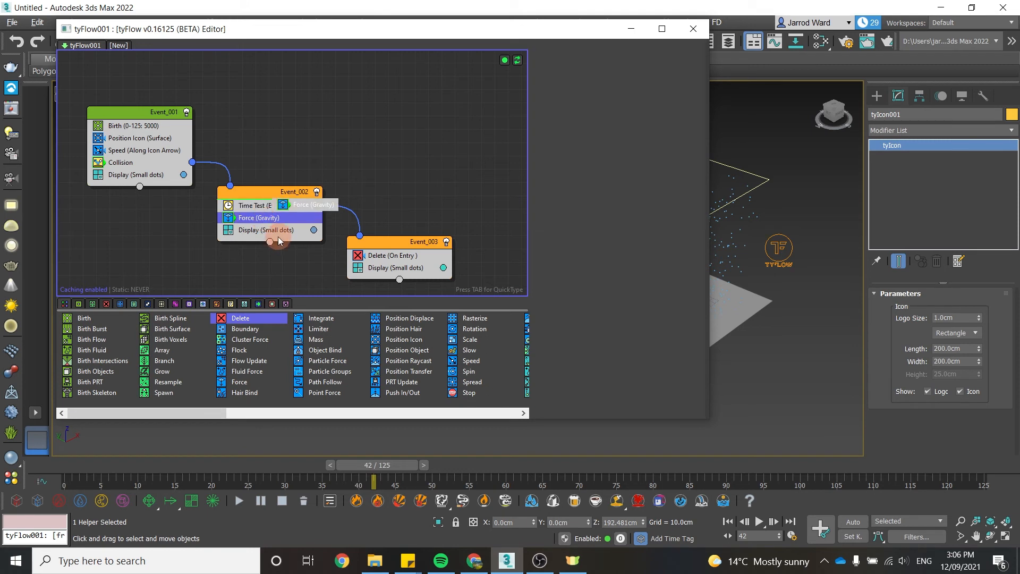
pyautogui.moveTo(278, 241); pyautogui.dragTo(277, 242)
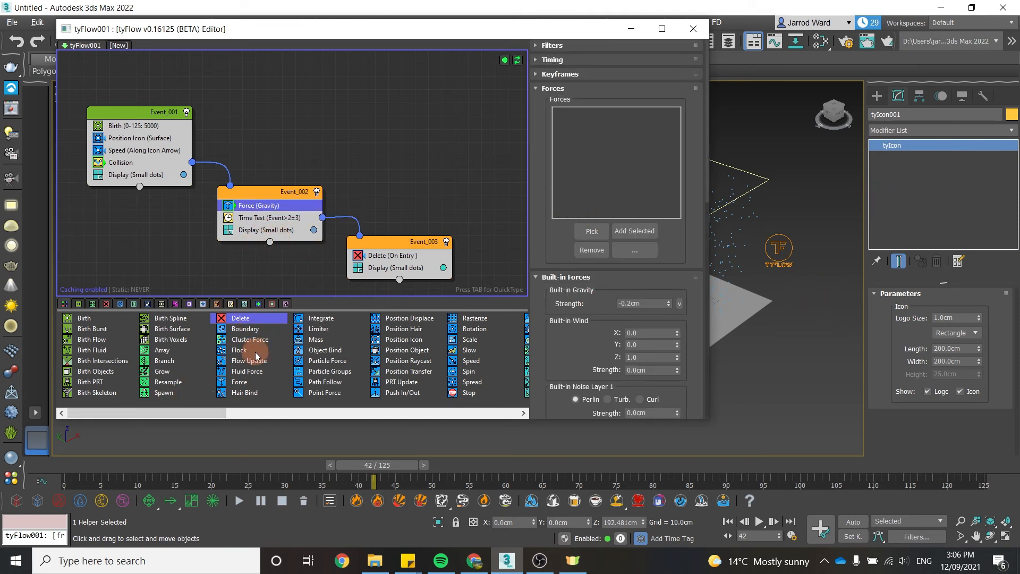
# - Insert an Array operator at the start of the second event with an offset of 5 cm and an offset variation of 15%
pyautogui.moveTo(155, 355); pyautogui.dragTo(253, 208)
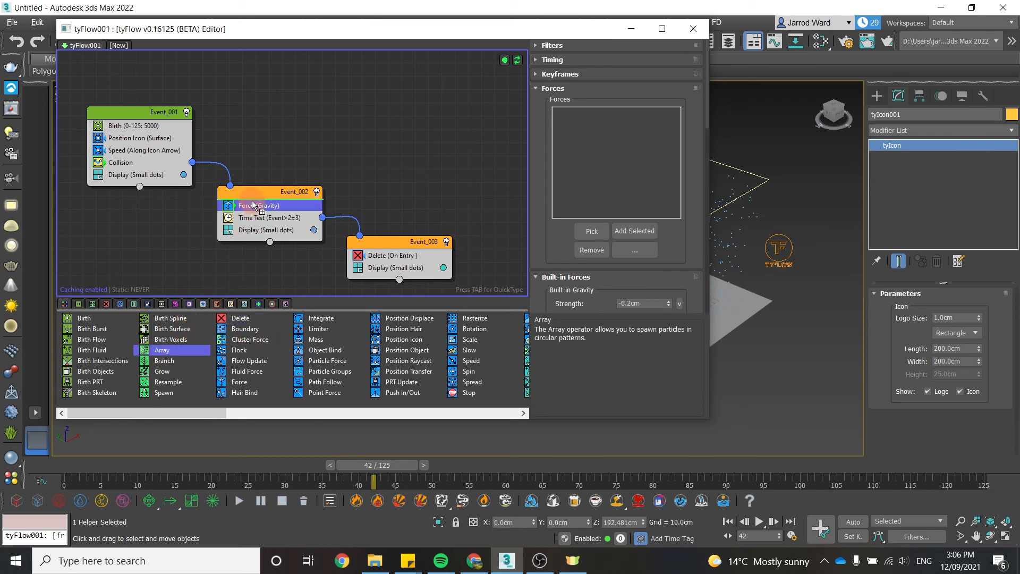
pyautogui.moveTo(253, 204); pyautogui.dragTo(249, 205)
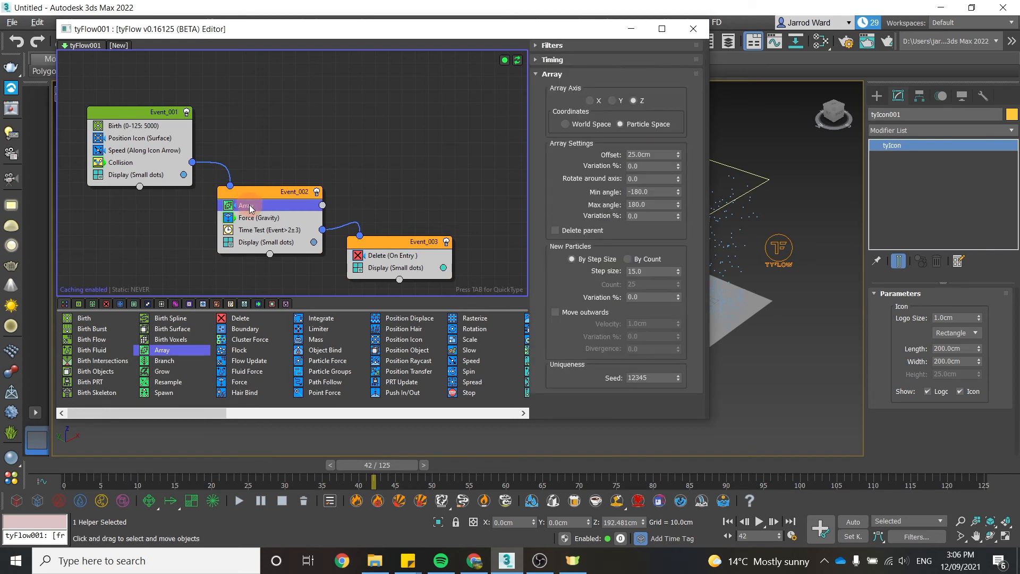
pyautogui.click(657, 154)
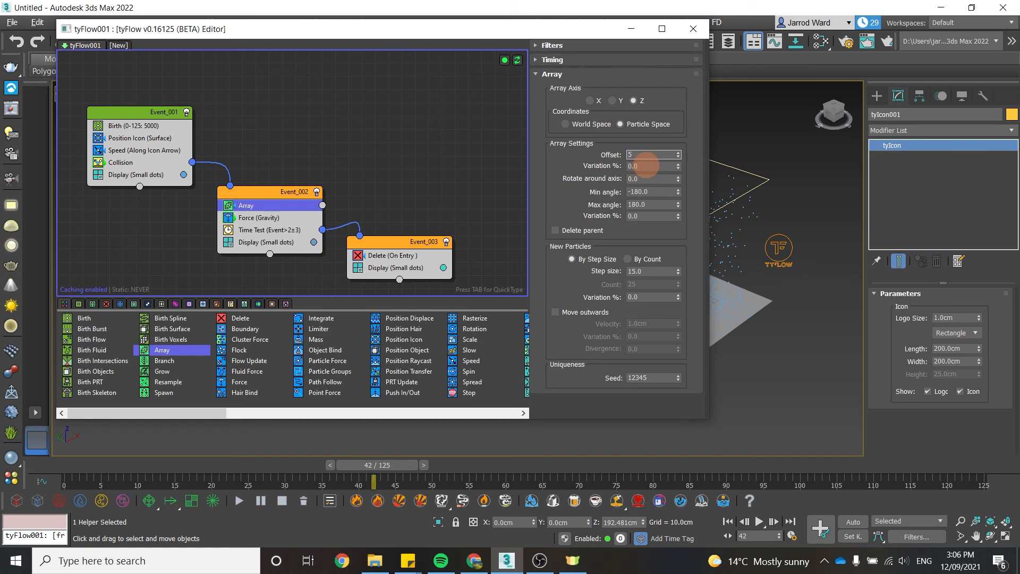
pyautogui.click(647, 166)
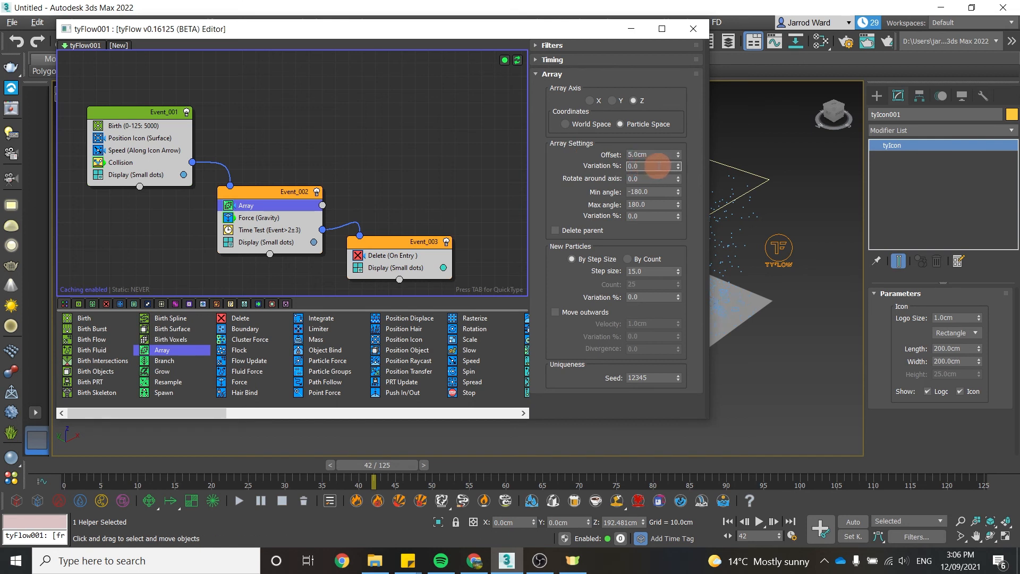
pyautogui.doubleClick(656, 166)
pyautogui.write('15')
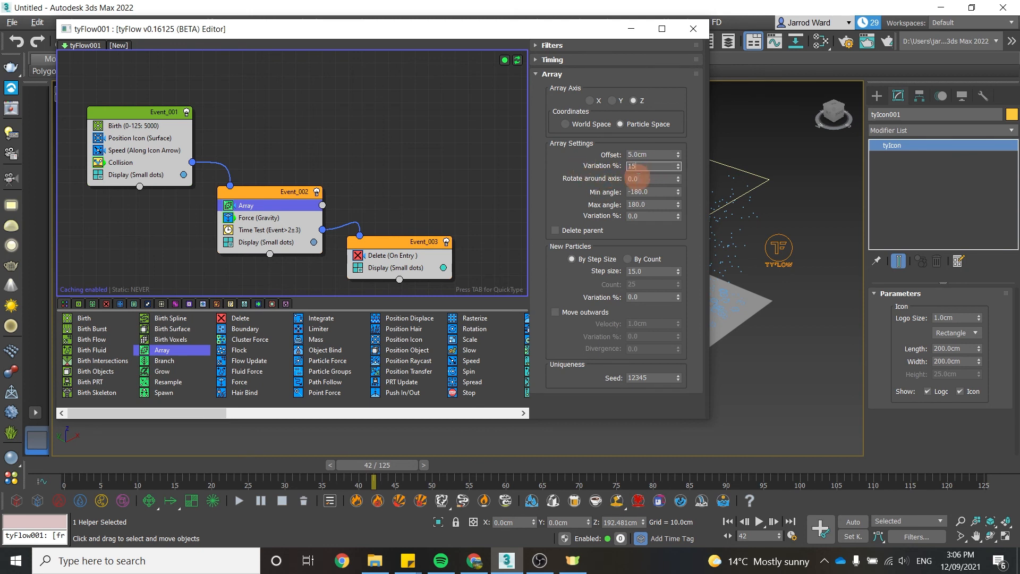
pyautogui.press('Tab')
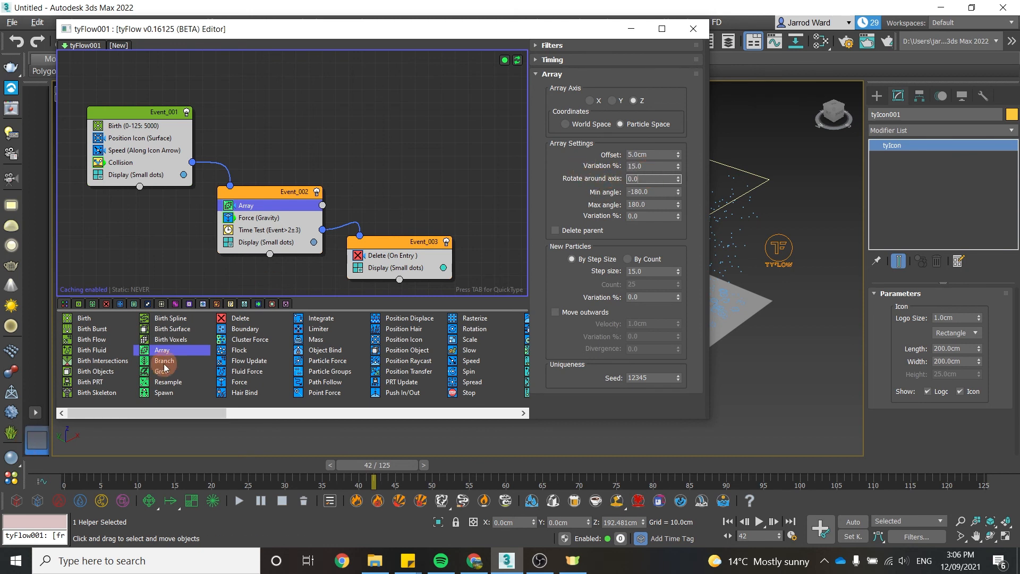
# - Insert a Branch operator between Array and Force in the second event, and close the tyFlow editor
pyautogui.moveTo(167, 366); pyautogui.dragTo(278, 218)
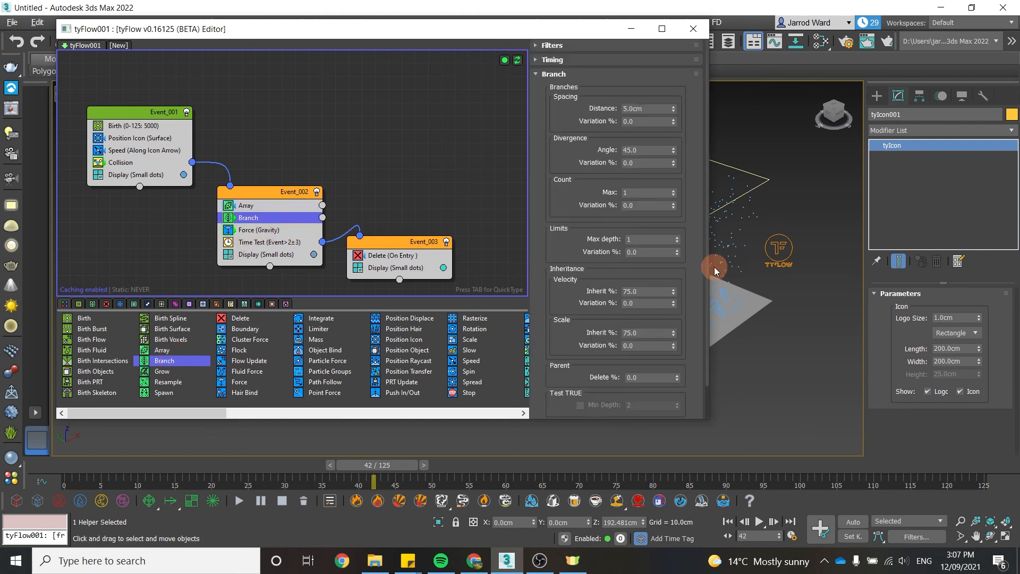
pyautogui.moveTo(711, 268); pyautogui.dragTo(484, 269)
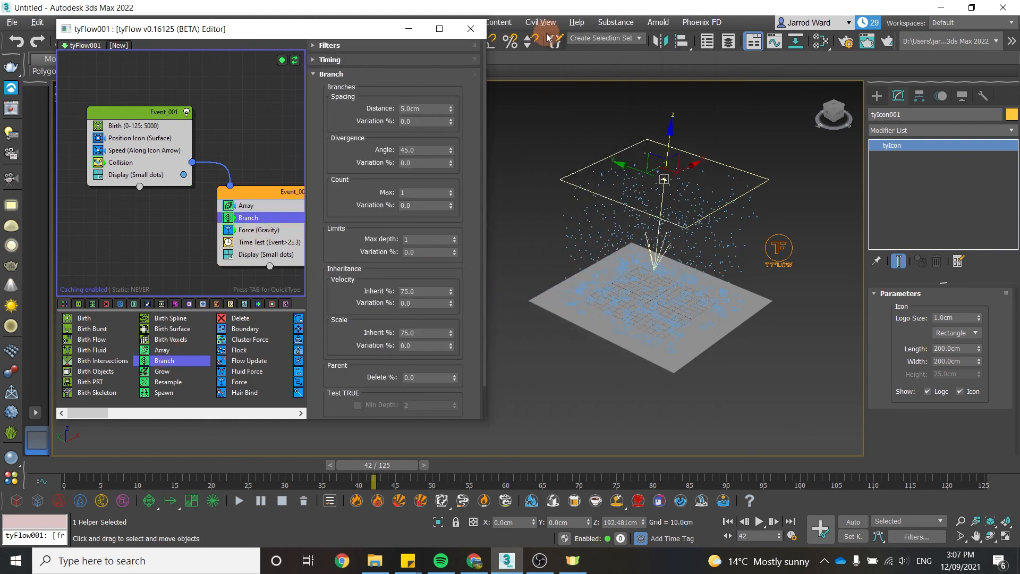
pyautogui.click(476, 30)
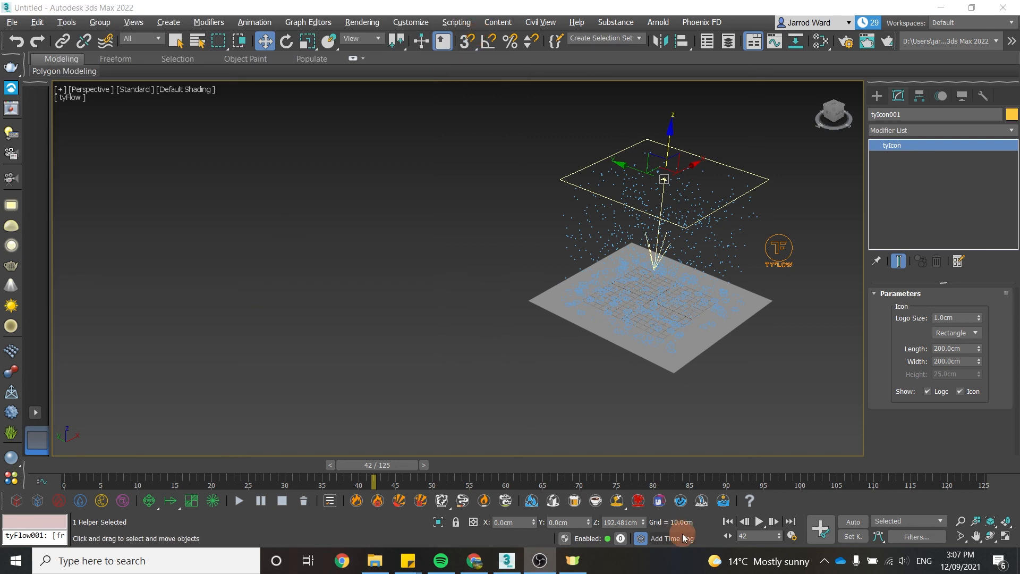
# - Return the animation to frame 0 and center the emitter icon and ground plane in the viewport
pyautogui.click(727, 522)
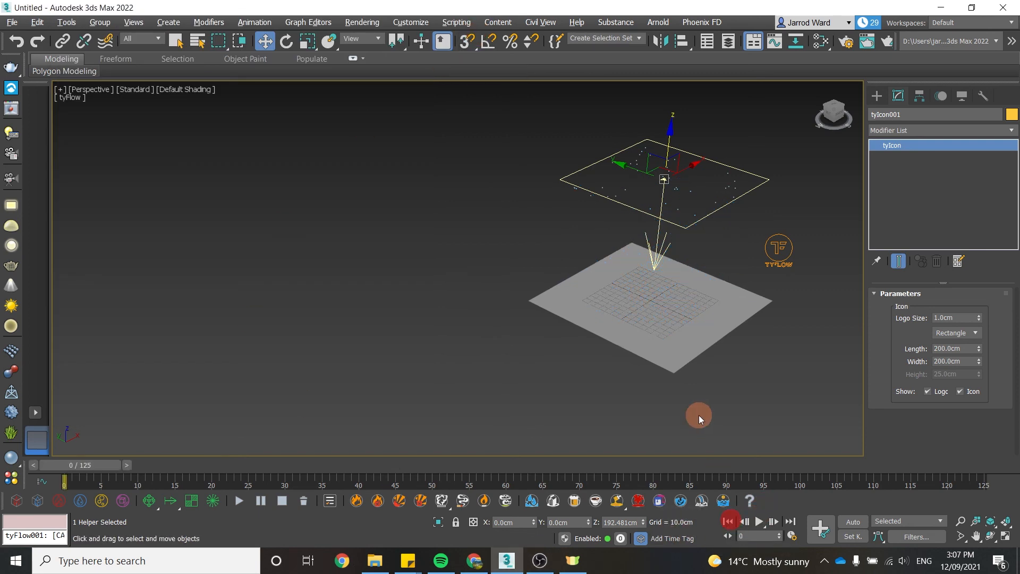
pyautogui.press('z')
pyautogui.scroll(-3, 604, 356)
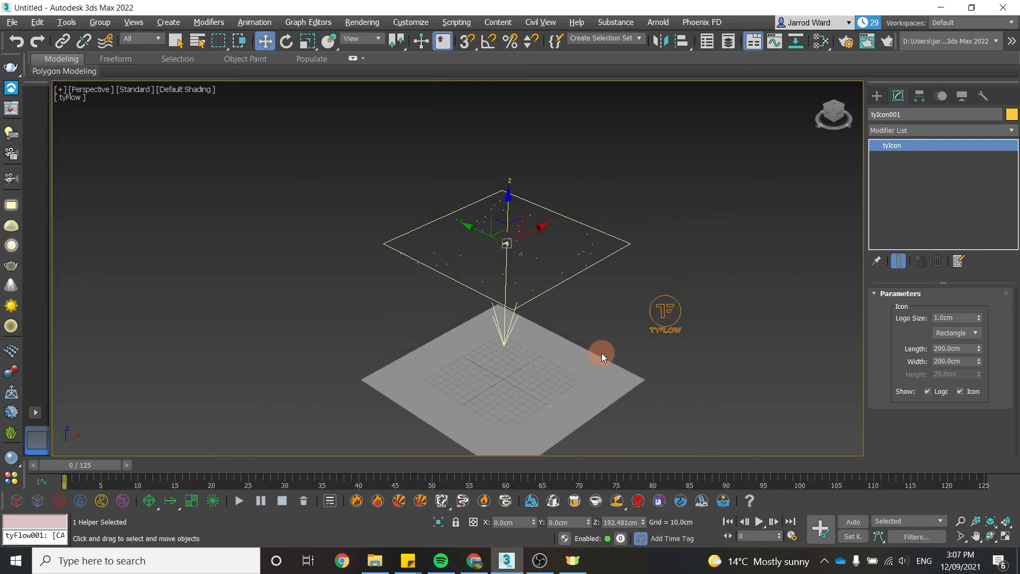